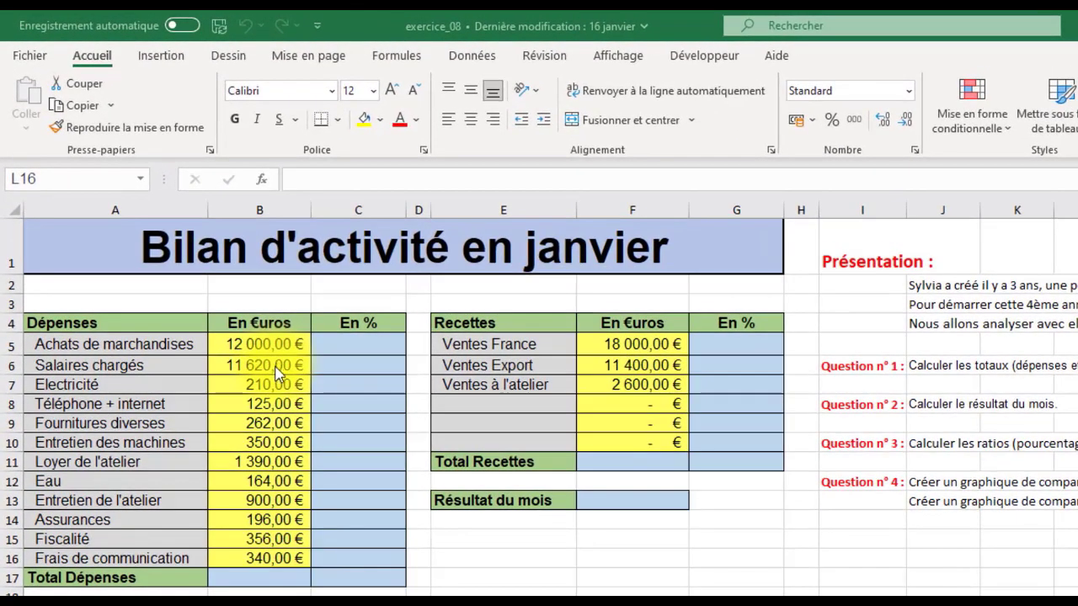
Step: Total the expenses in B17 with the automatic sum of B5:B16
{"action": "double_click", "coordinate": [273, 580]}
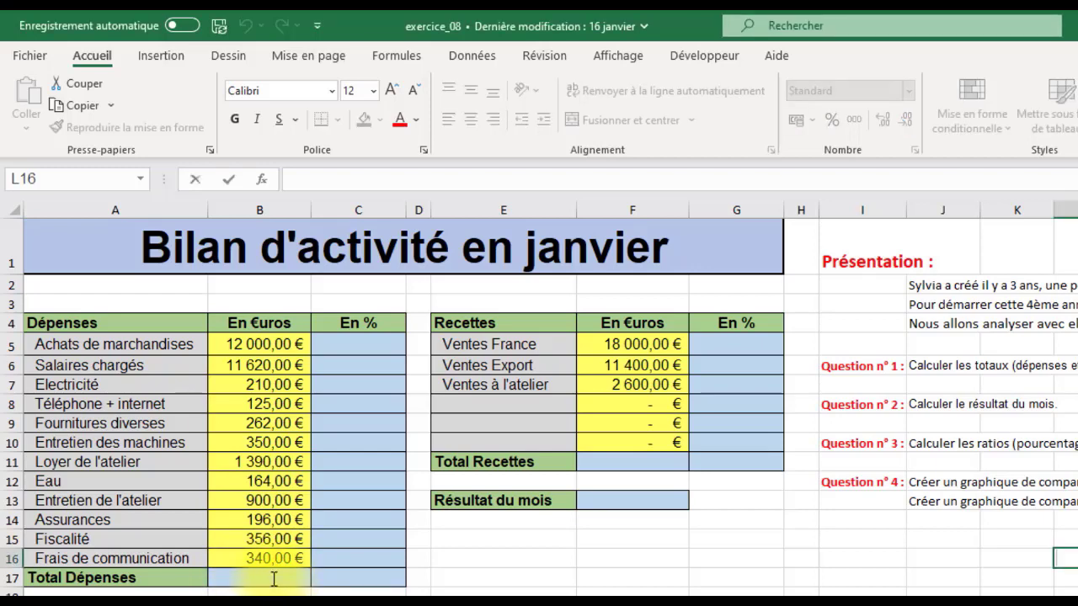
{"action": "left_click", "coordinate": [273, 581]}
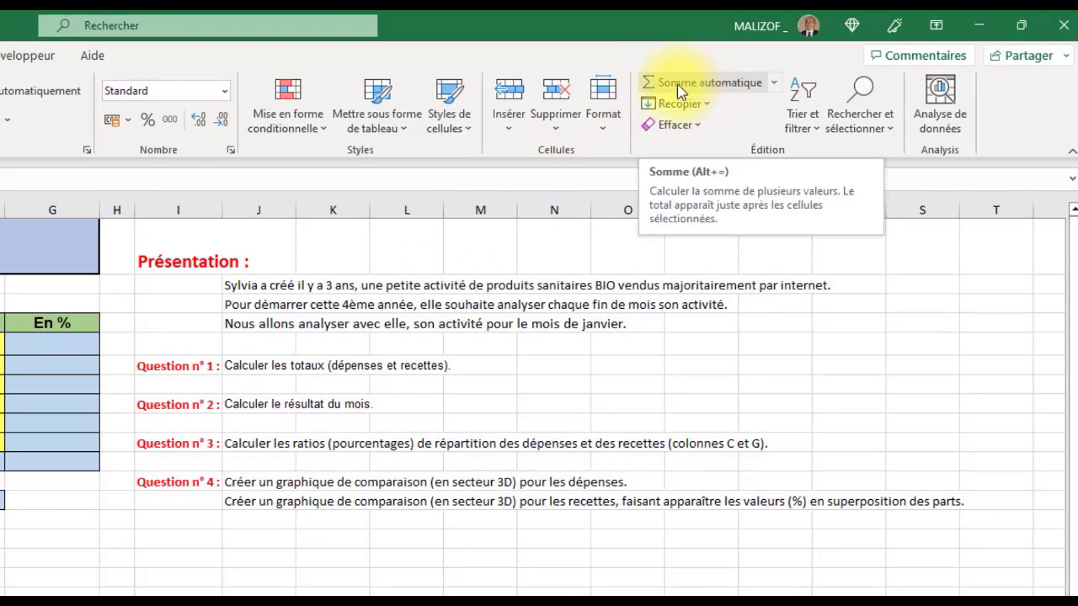
{"action": "left_click", "coordinate": [693, 84]}
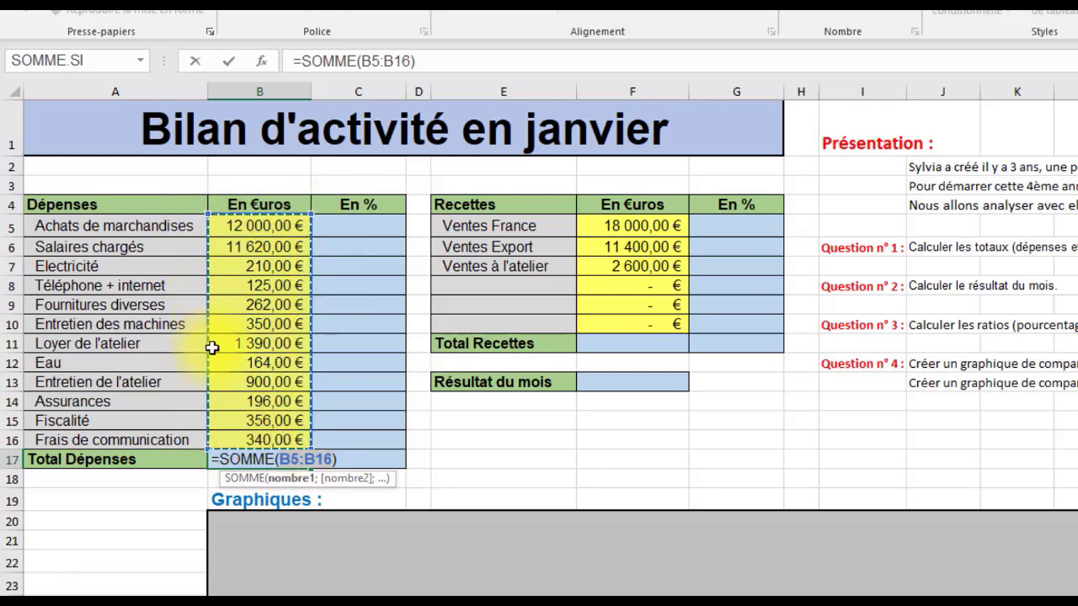
{"action": "left_click", "coordinate": [230, 63]}
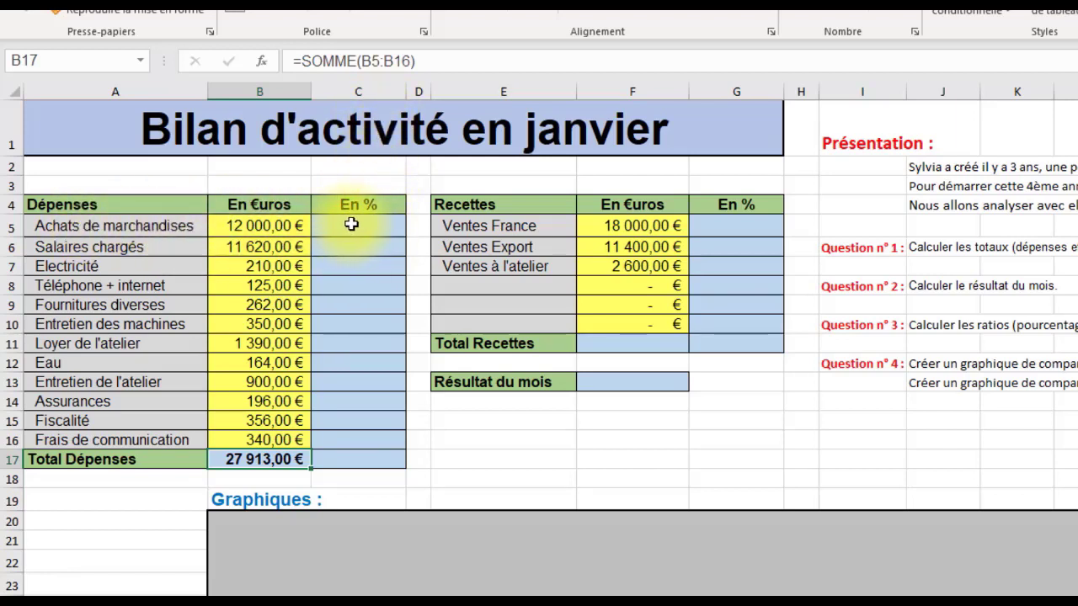
Step: Enter the formula =B5/$B$17 in C5 to calculate the share of Achats de marchandises in total expenses
{"action": "left_click", "coordinate": [375, 226]}
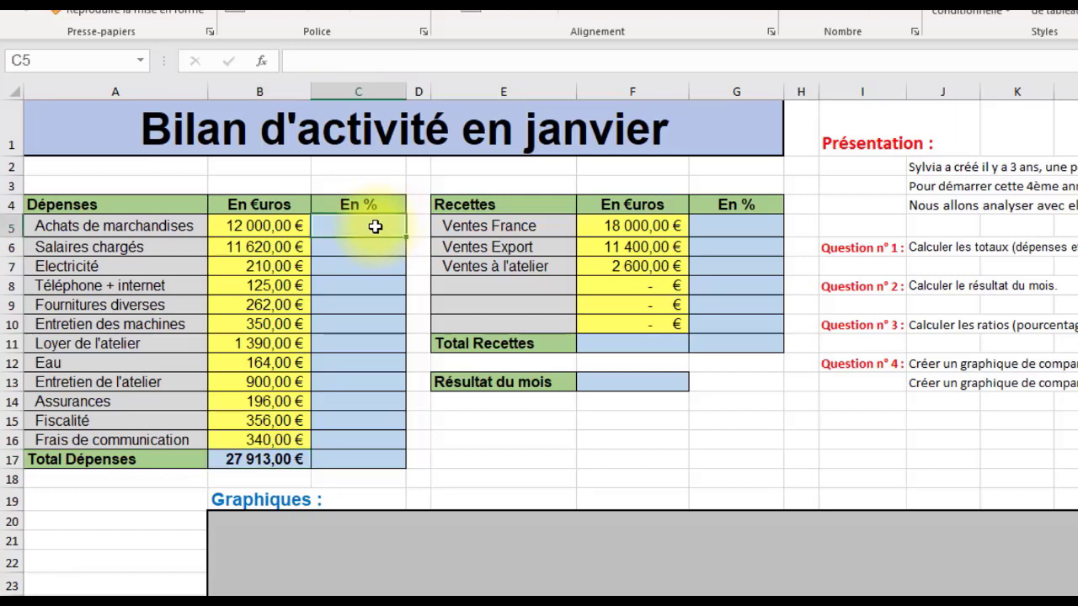
{"action": "type", "text": "="}
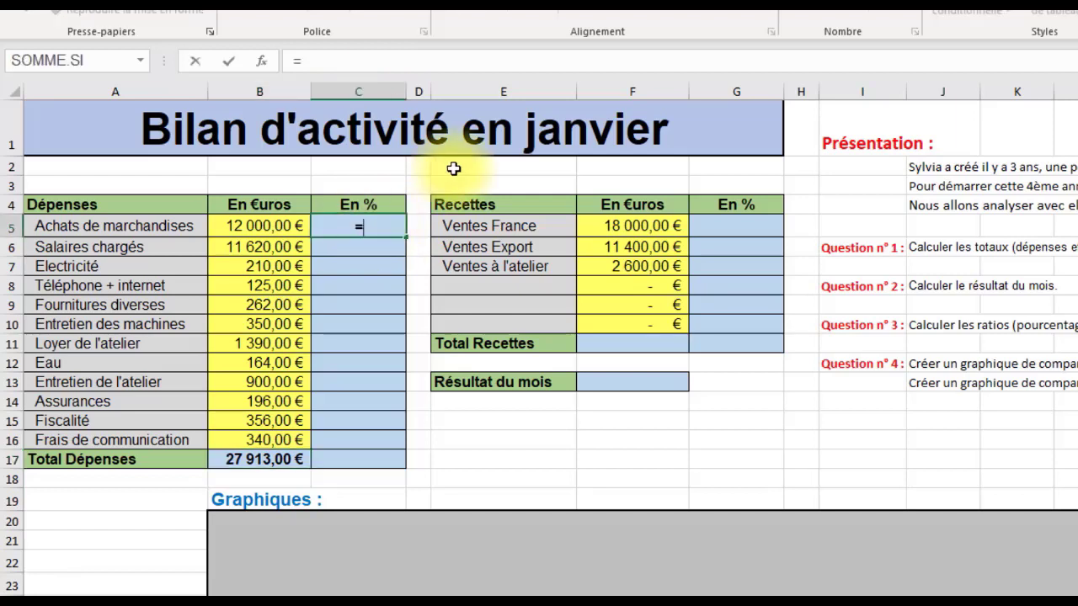
{"action": "left_click", "coordinate": [265, 226]}
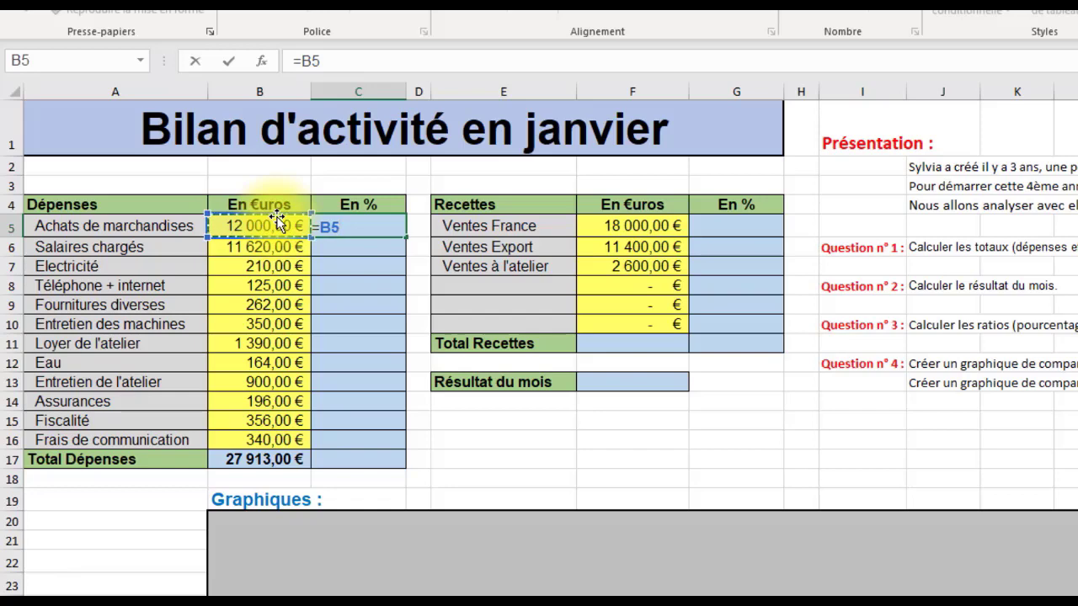
{"action": "type", "text": "/"}
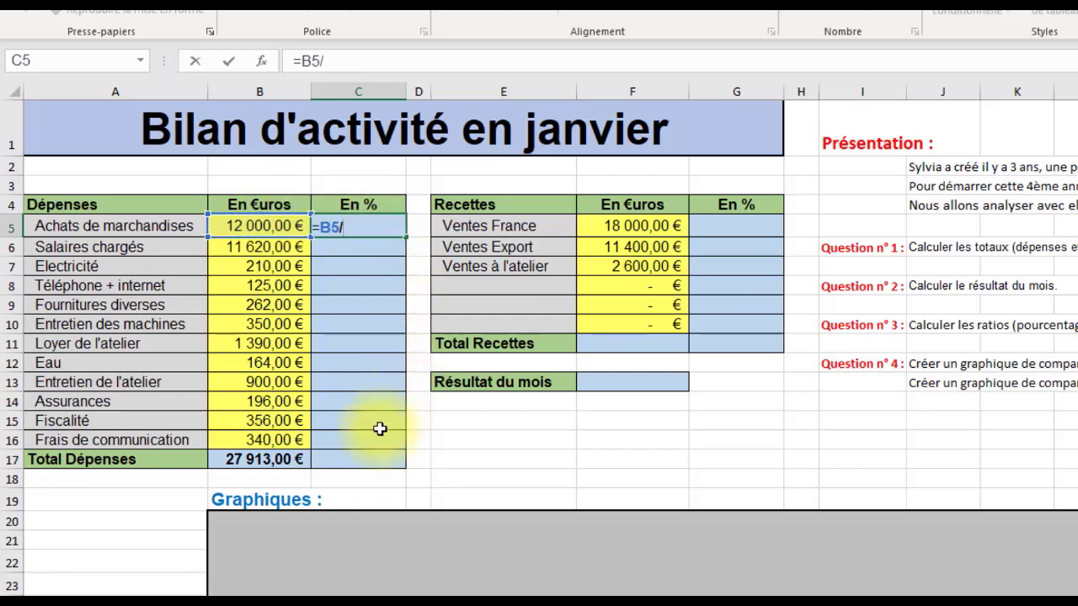
{"action": "left_click", "coordinate": [270, 461]}
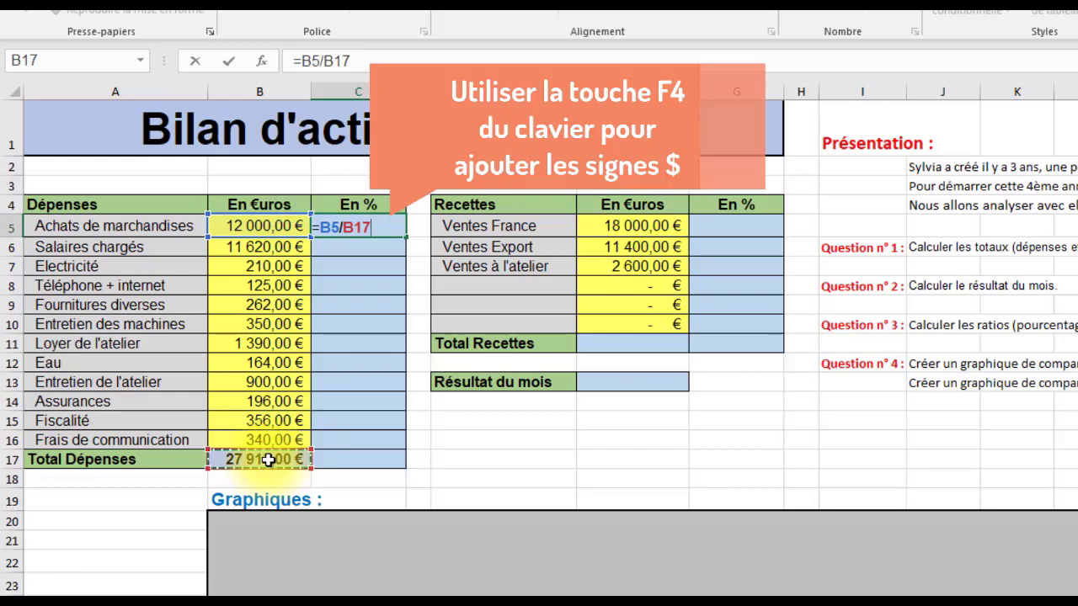
{"action": "key", "text": "F4"}
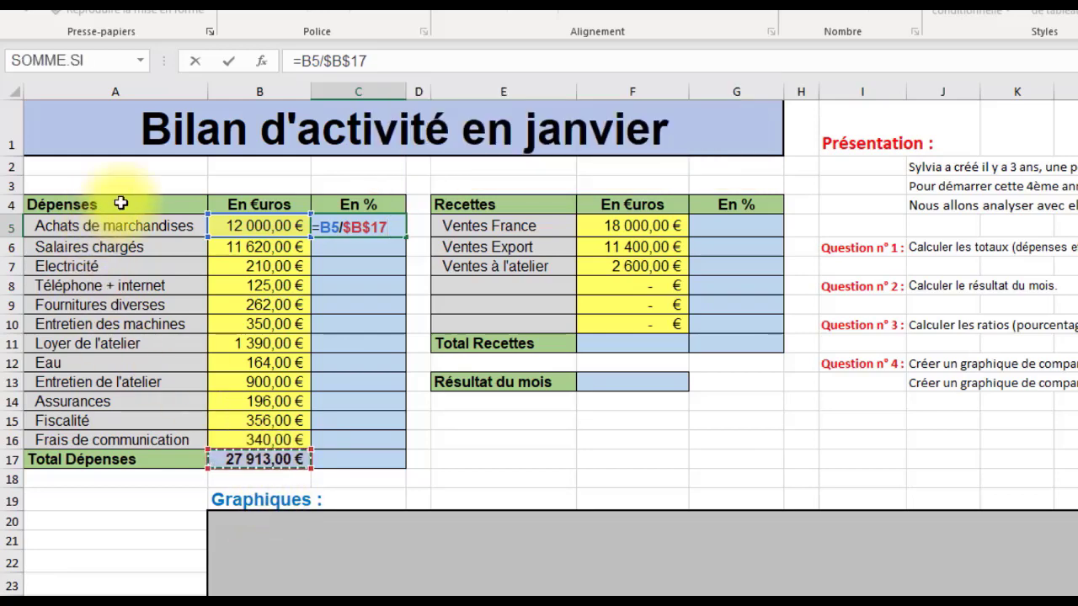
{"action": "left_click", "coordinate": [228, 69]}
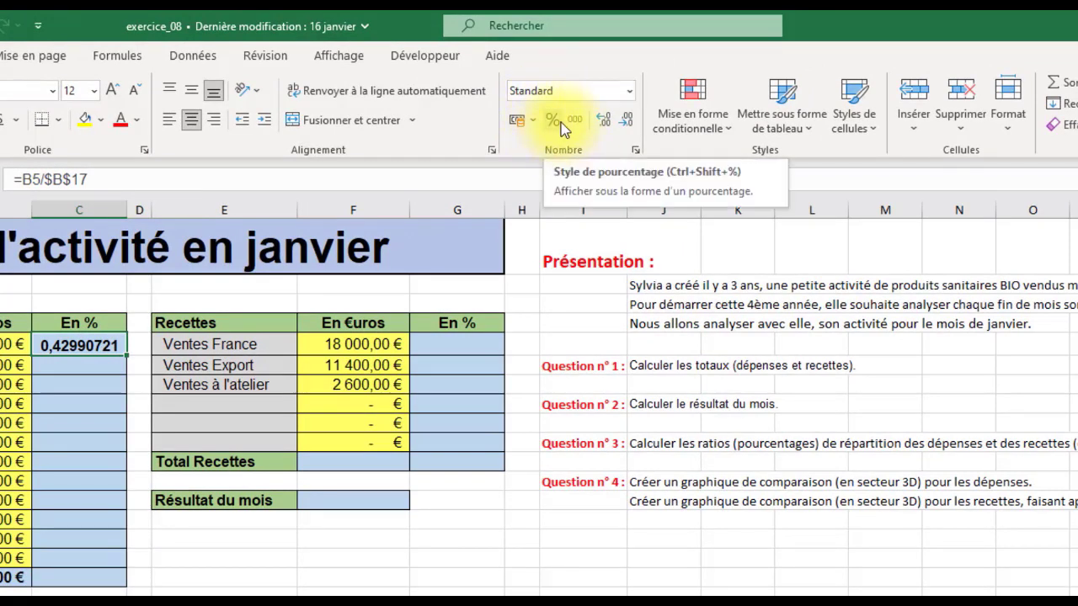
Step: Format C5 as a percentage with two decimals and fill its formula down through C17
{"action": "left_click", "coordinate": [555, 121]}
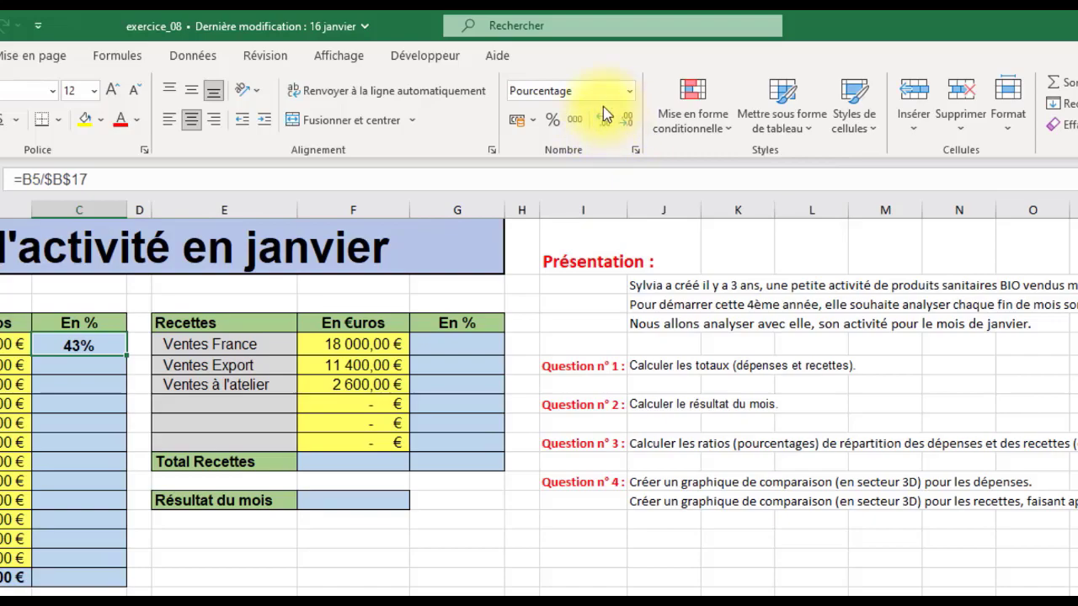
{"action": "left_click", "coordinate": [605, 126]}
{"action": "left_click", "coordinate": [606, 126]}
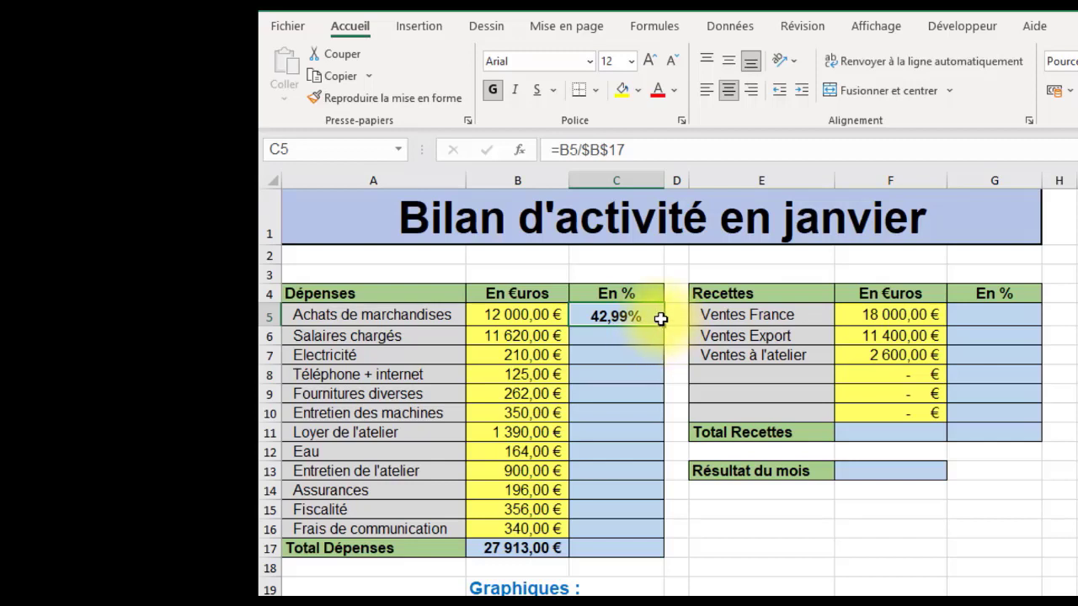
{"action": "mouse_move", "coordinate": [665, 326]}
{"action": "left_mouse_down"}
{"action": "mouse_move", "coordinate": [661, 530]}
{"action": "mouse_move", "coordinate": [648, 554]}
{"action": "left_mouse_up"}
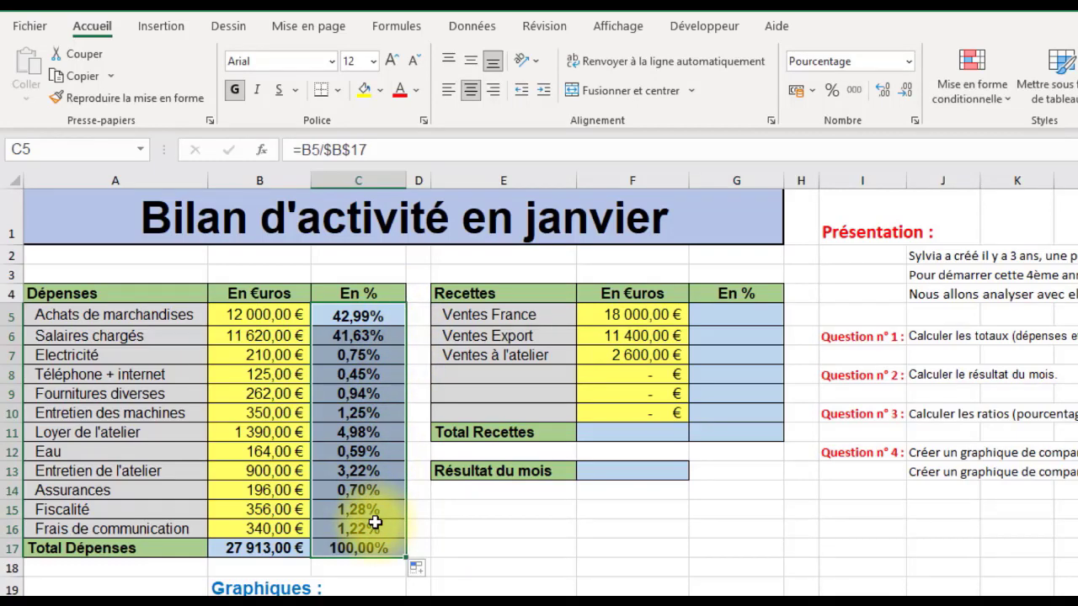
{"action": "left_click", "coordinate": [394, 552]}
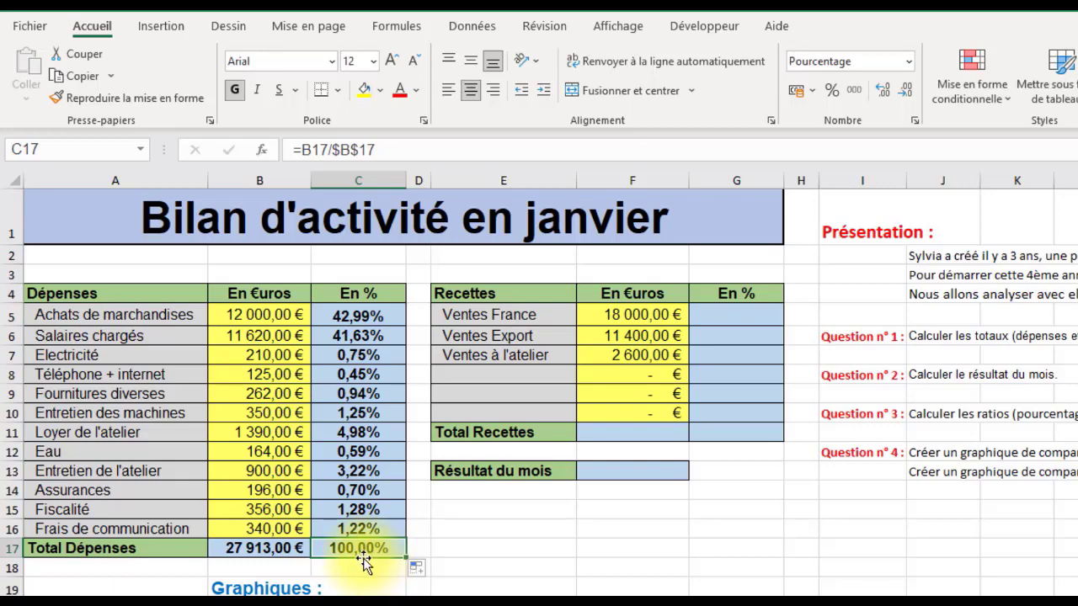
Step: Total the receipts in F11 with the automatic sum of F5:F10
{"action": "left_click", "coordinate": [635, 432]}
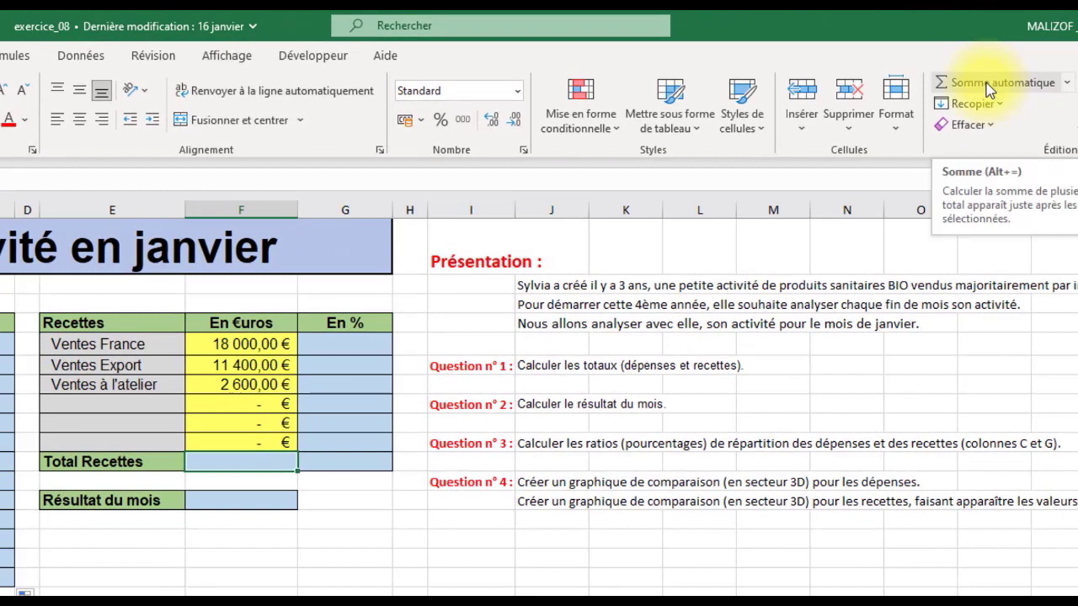
{"action": "left_click", "coordinate": [989, 84]}
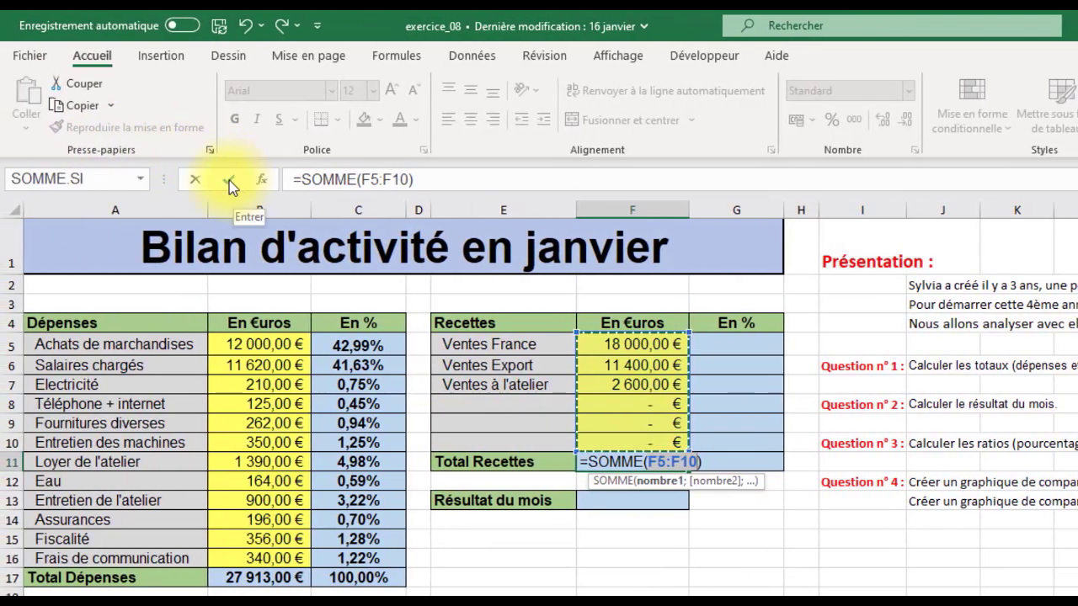
{"action": "left_click", "coordinate": [230, 182]}
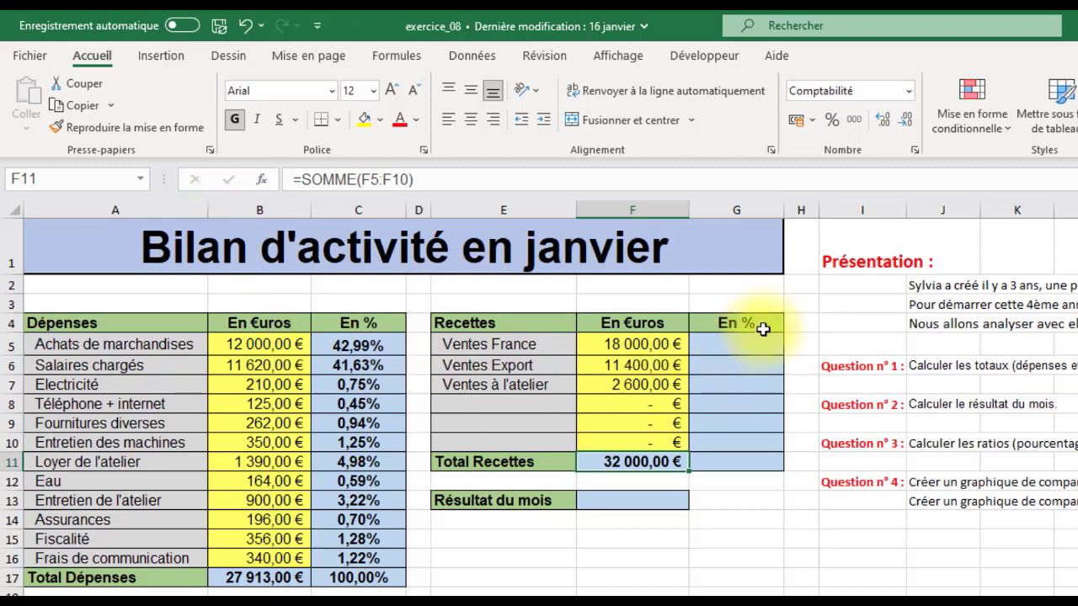
Step: Enter the formula =F5/$F$11 in G5 to calculate the share of Ventes France in total receipts
{"action": "left_click", "coordinate": [741, 346]}
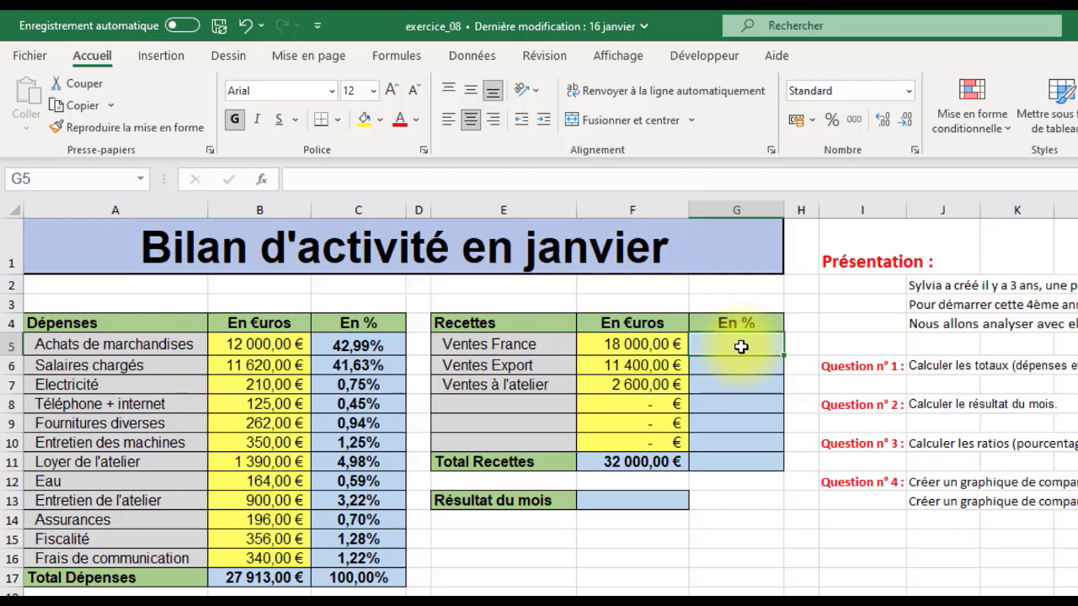
{"action": "type", "text": "="}
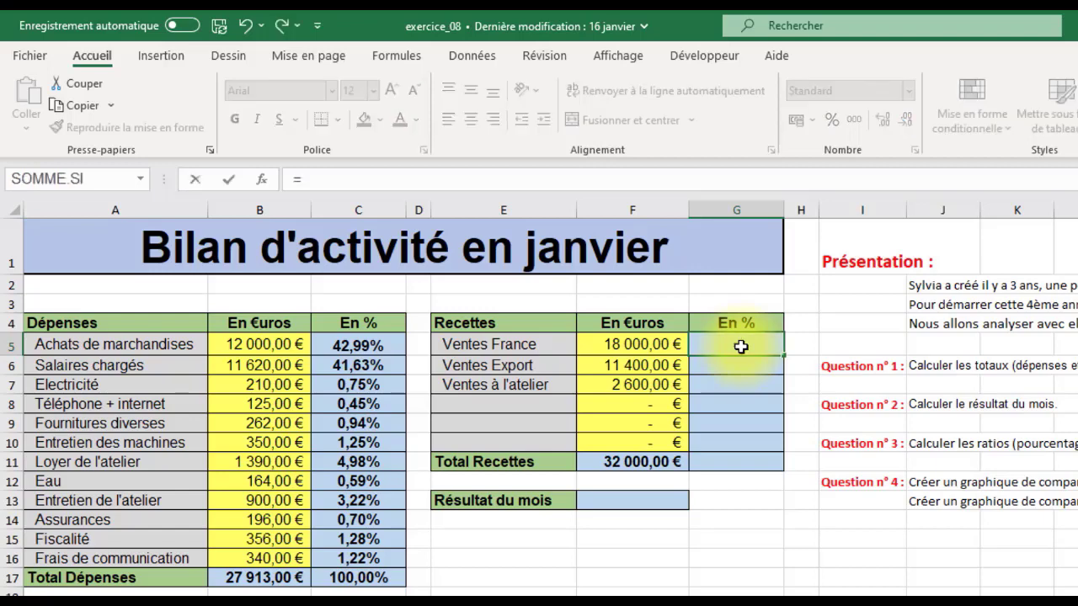
{"action": "left_click", "coordinate": [634, 344]}
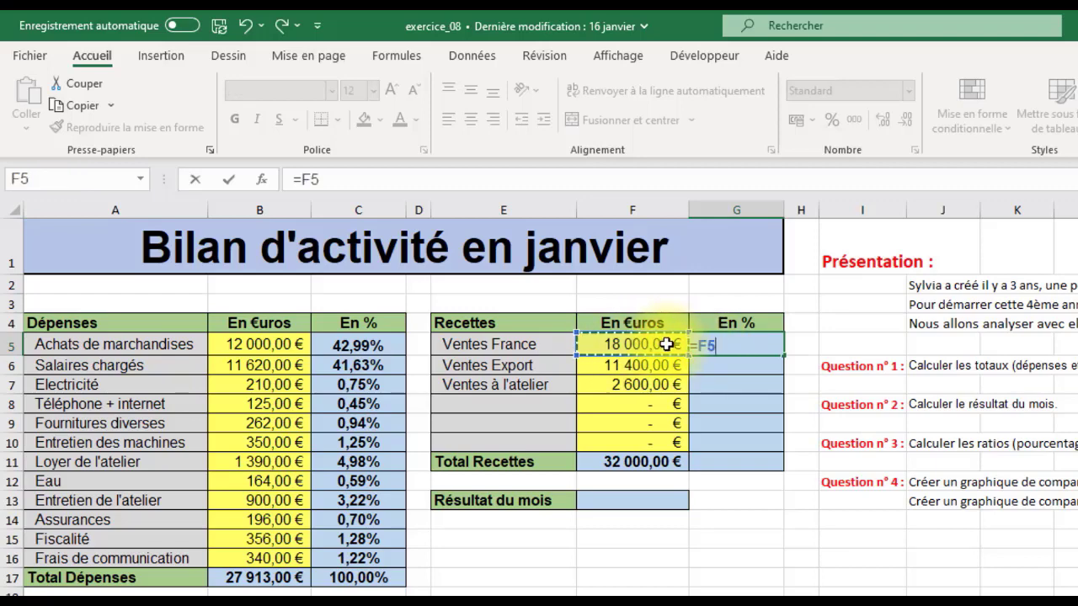
{"action": "type", "text": "/"}
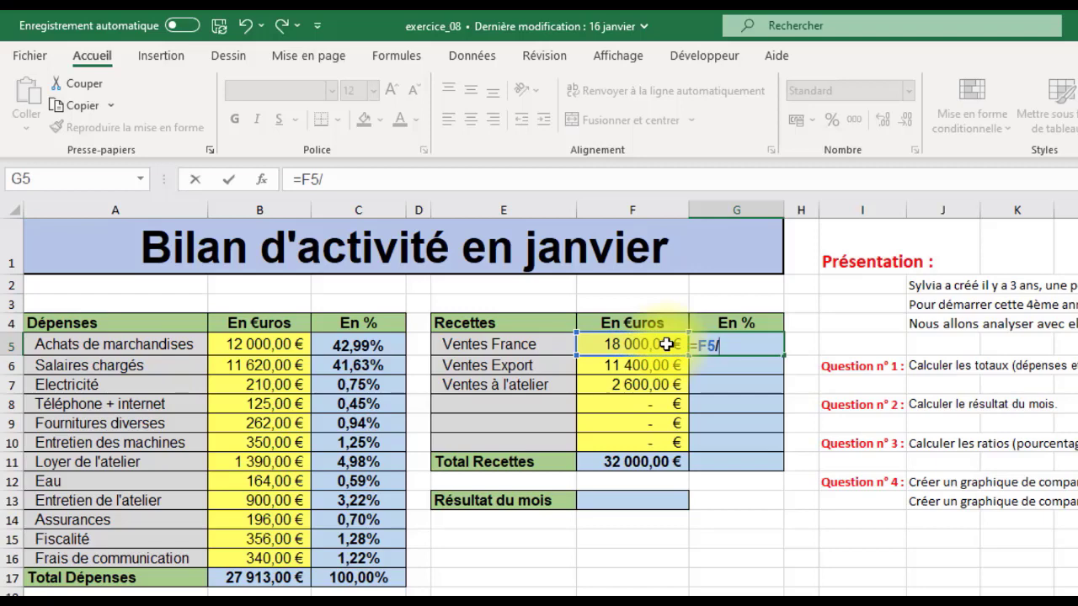
{"action": "left_click", "coordinate": [657, 462]}
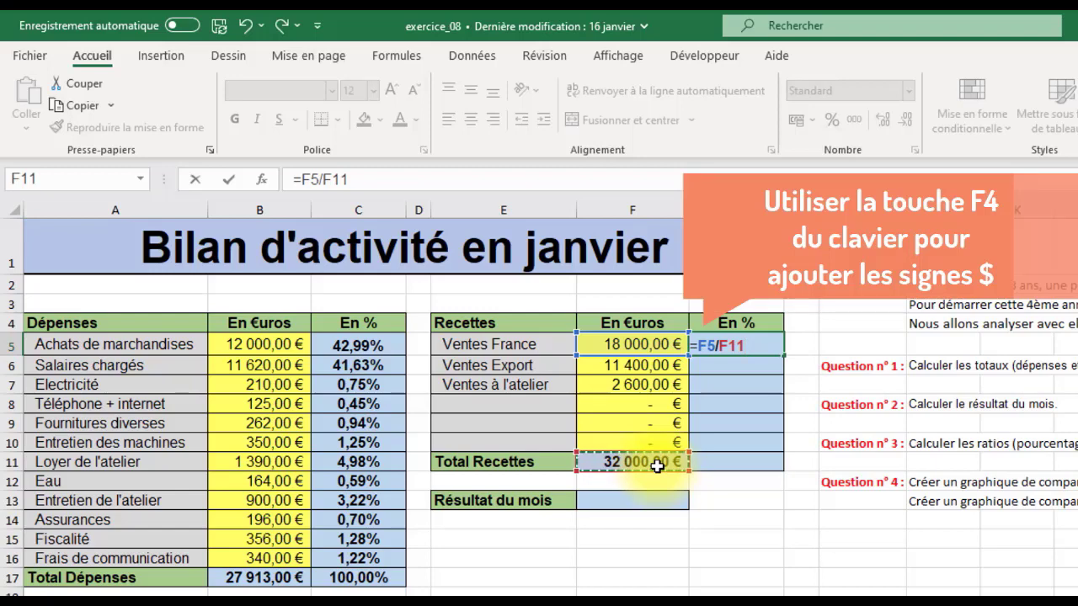
{"action": "key", "text": "F4"}
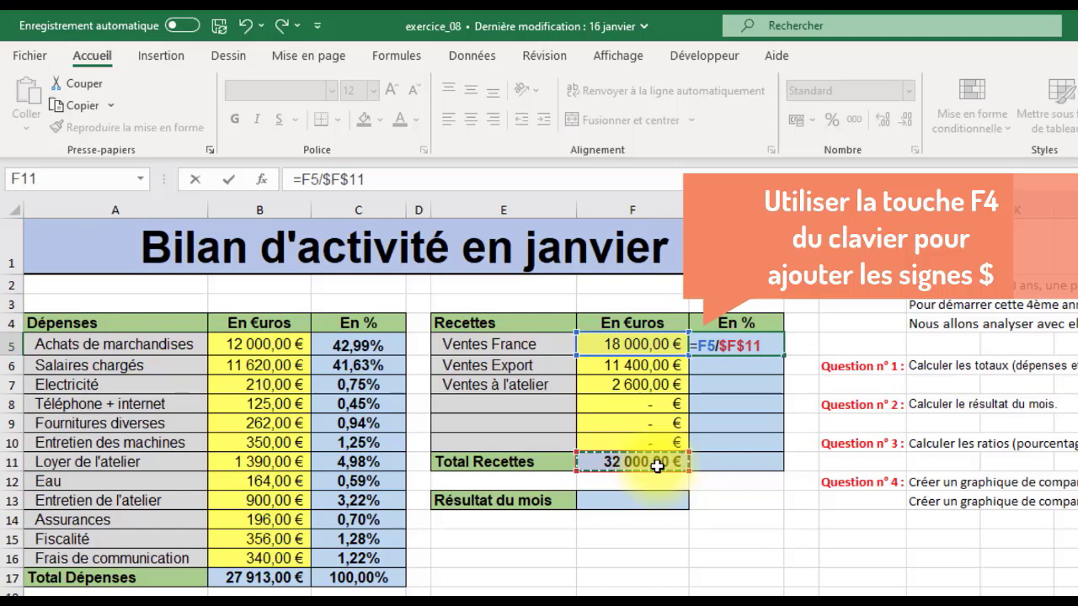
{"action": "left_click", "coordinate": [229, 181]}
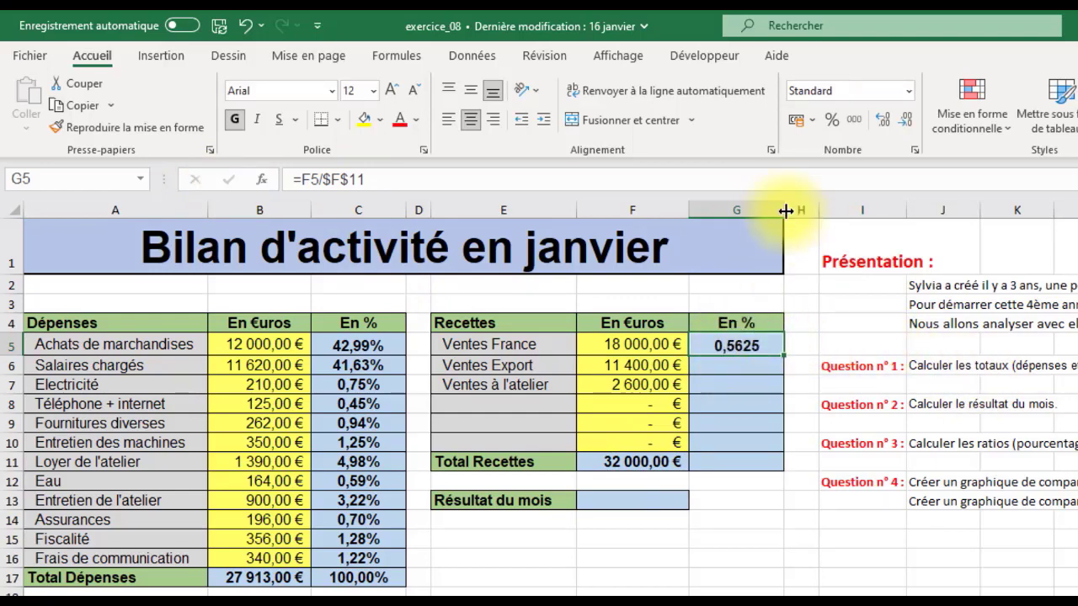
Step: Format G5 as a percentage with two decimals and fill its formula down through G11
{"action": "left_click", "coordinate": [828, 120]}
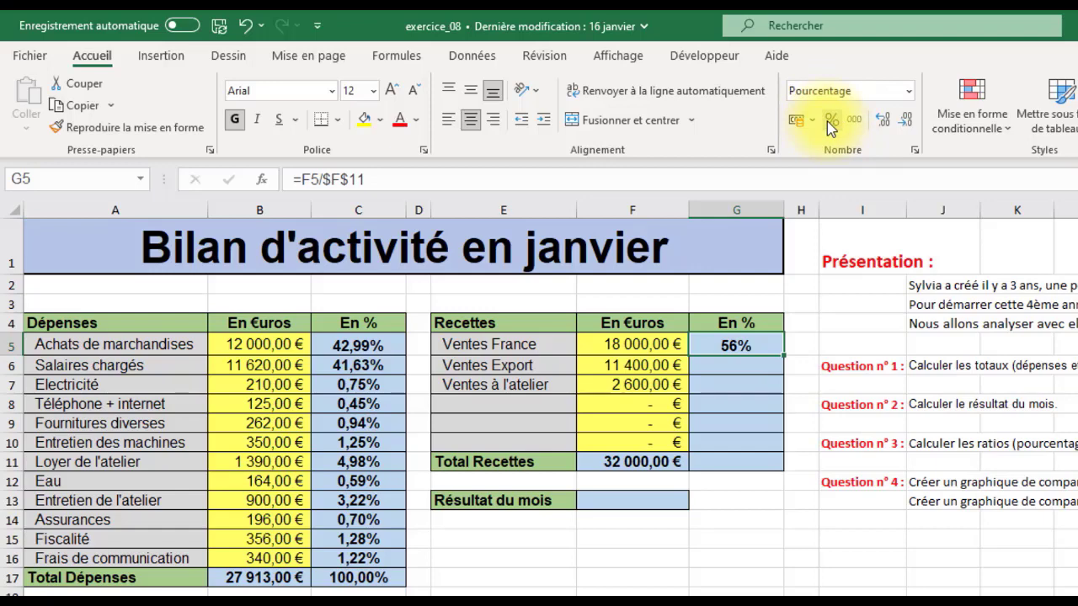
{"action": "left_click", "coordinate": [881, 123]}
{"action": "left_click", "coordinate": [882, 124]}
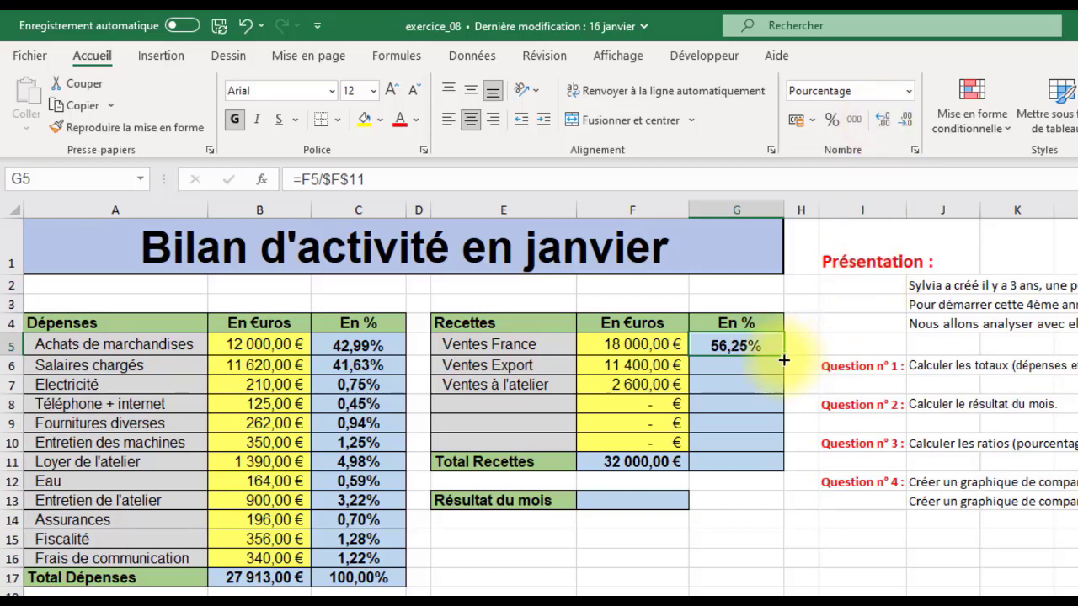
{"action": "left_click_drag", "start_coordinate": [784, 359], "coordinate": [773, 469]}
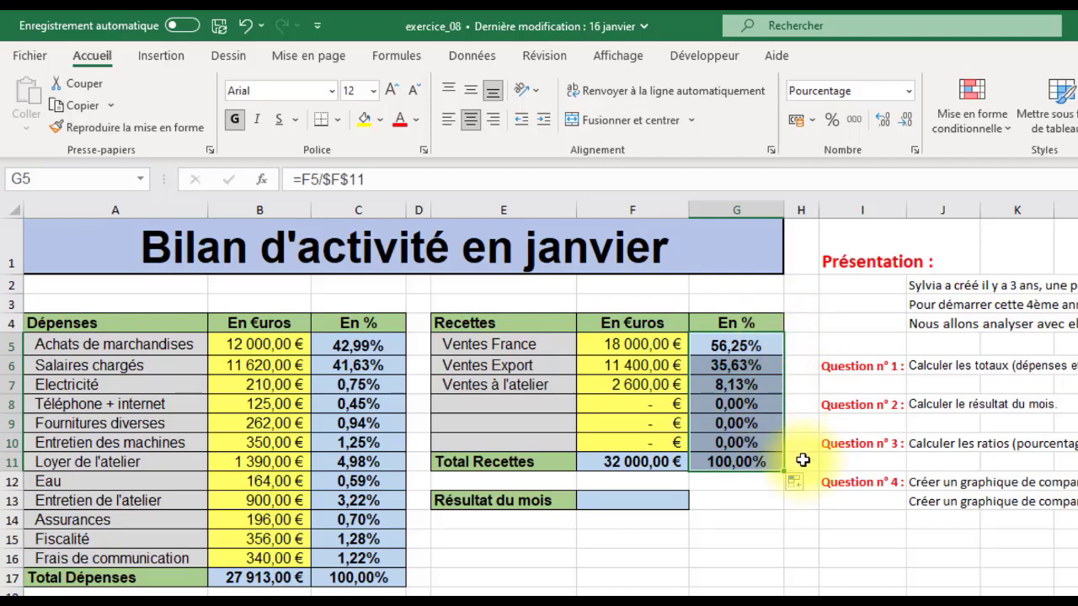
{"action": "left_click", "coordinate": [752, 462]}
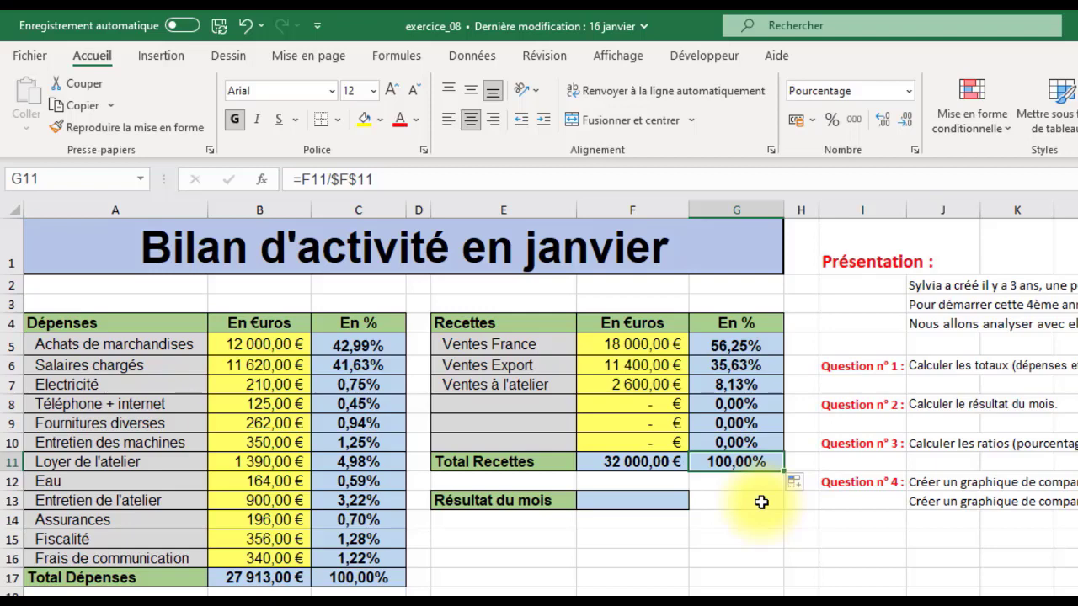
Step: Calculate the Résultat du mois in F13 as total receipts minus total expenses with =F11-B17
{"action": "left_click", "coordinate": [640, 503]}
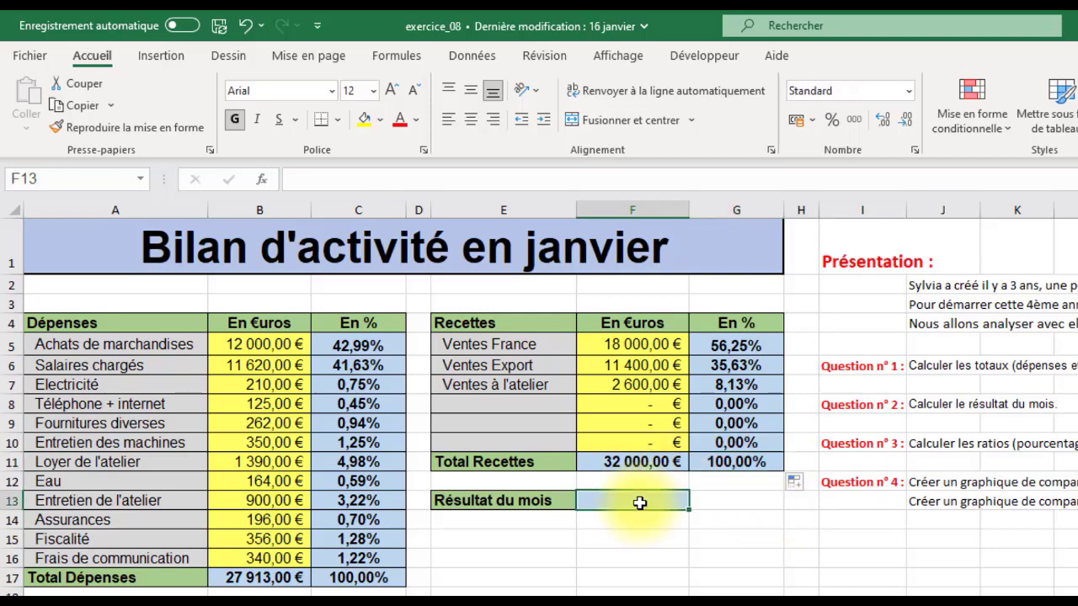
{"action": "type", "text": "="}
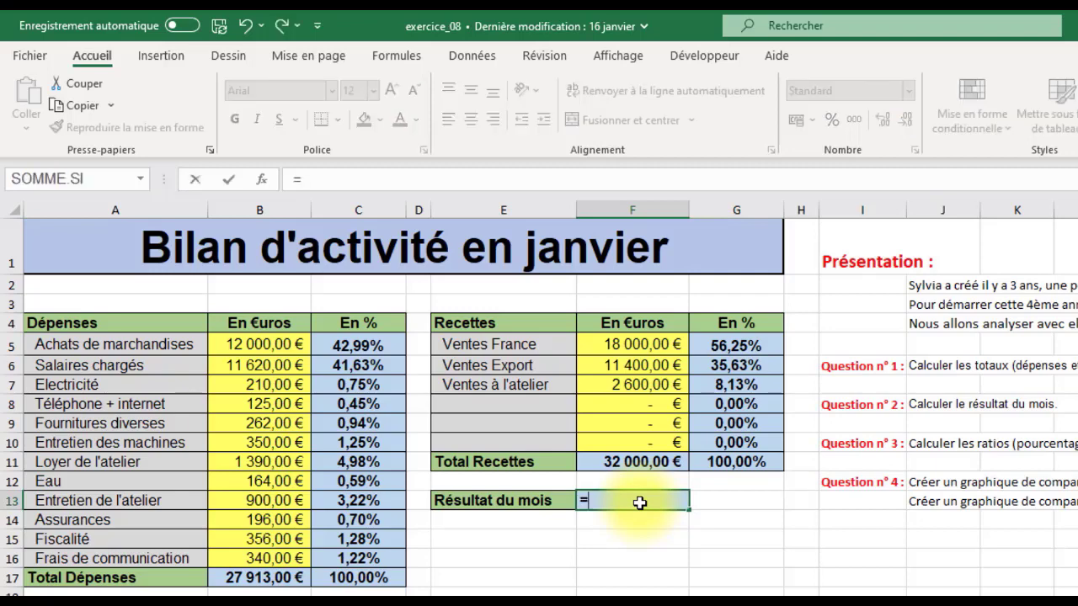
{"action": "left_click", "coordinate": [643, 458]}
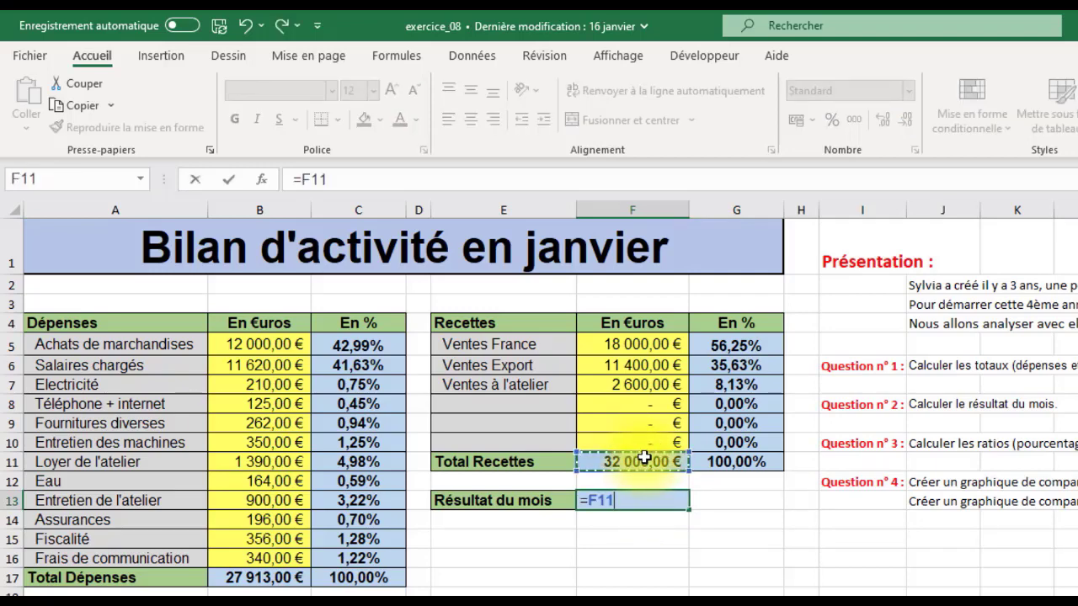
{"action": "type", "text": "-"}
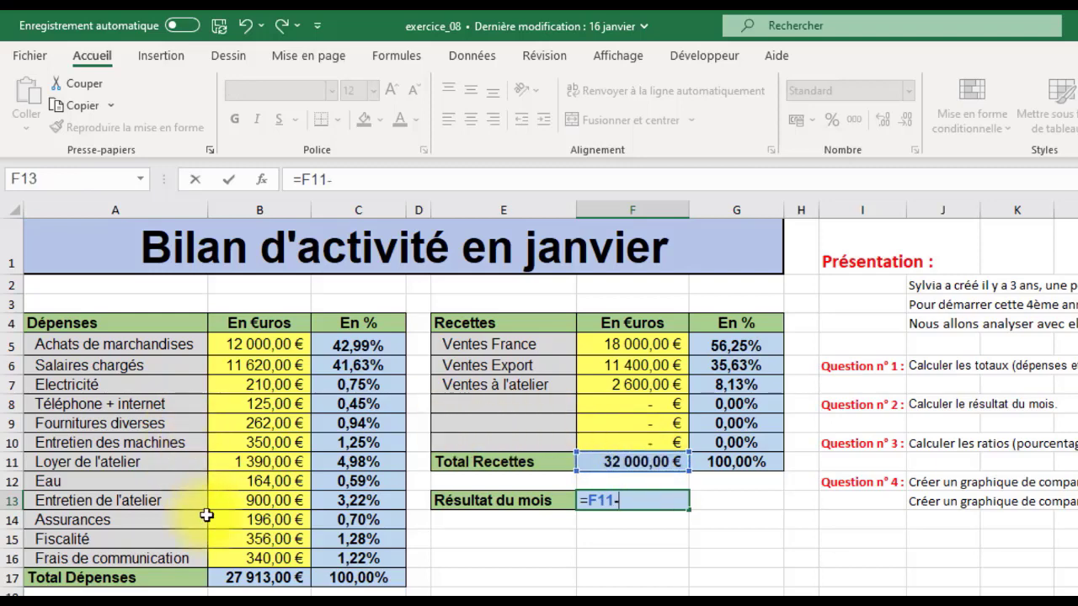
{"action": "left_click", "coordinate": [235, 578]}
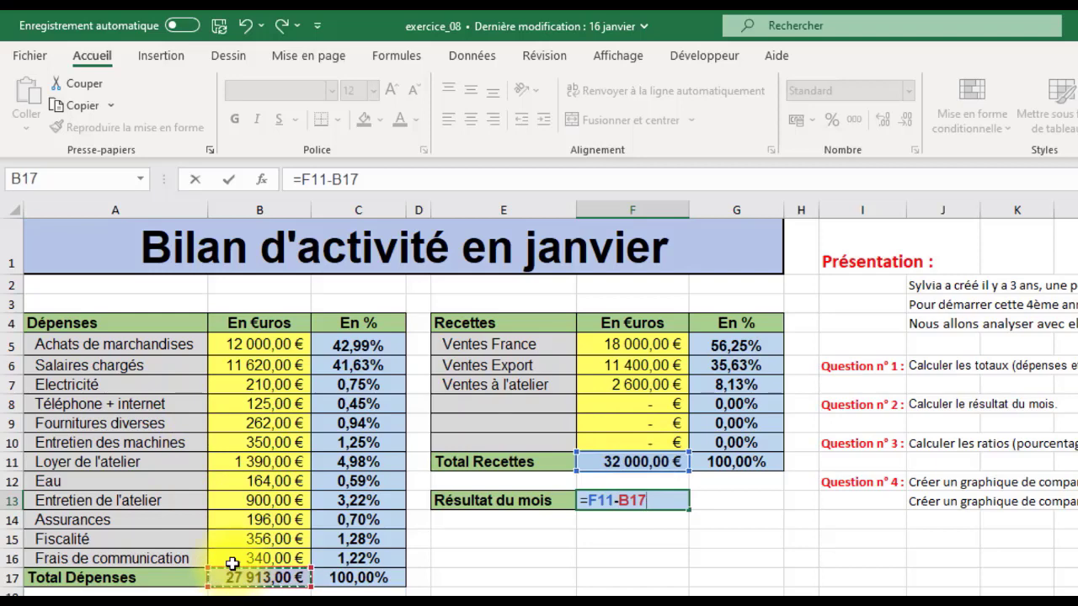
{"action": "left_click", "coordinate": [229, 179]}
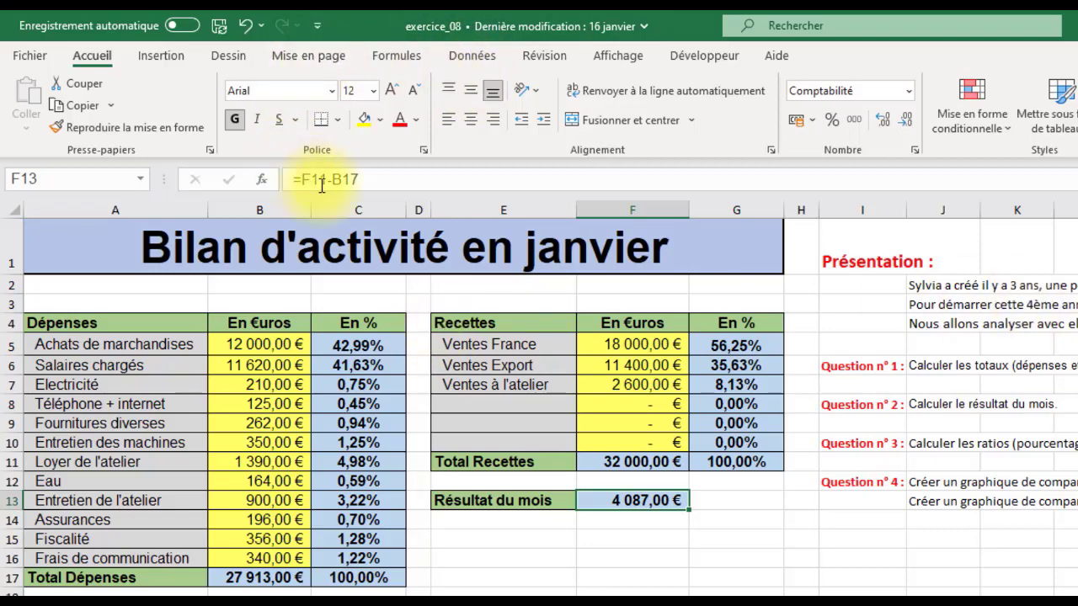
Step: Insert a 3D pie chart of the expenses from the labels and euro amounts in A4:B16
{"action": "left_click", "coordinate": [158, 322]}
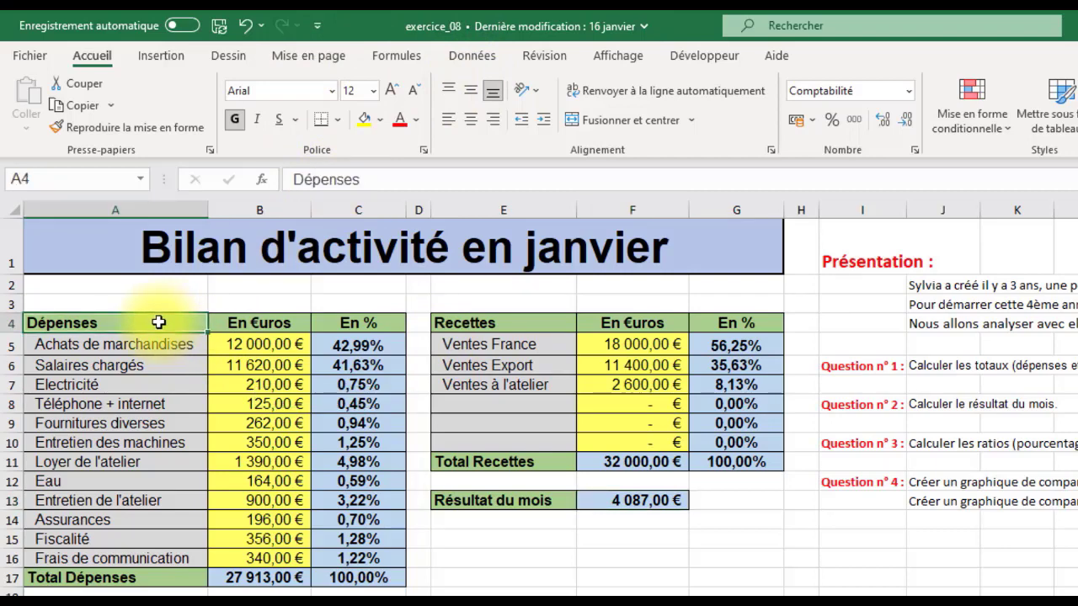
{"action": "left_click_drag", "start_coordinate": [174, 329], "coordinate": [280, 559]}
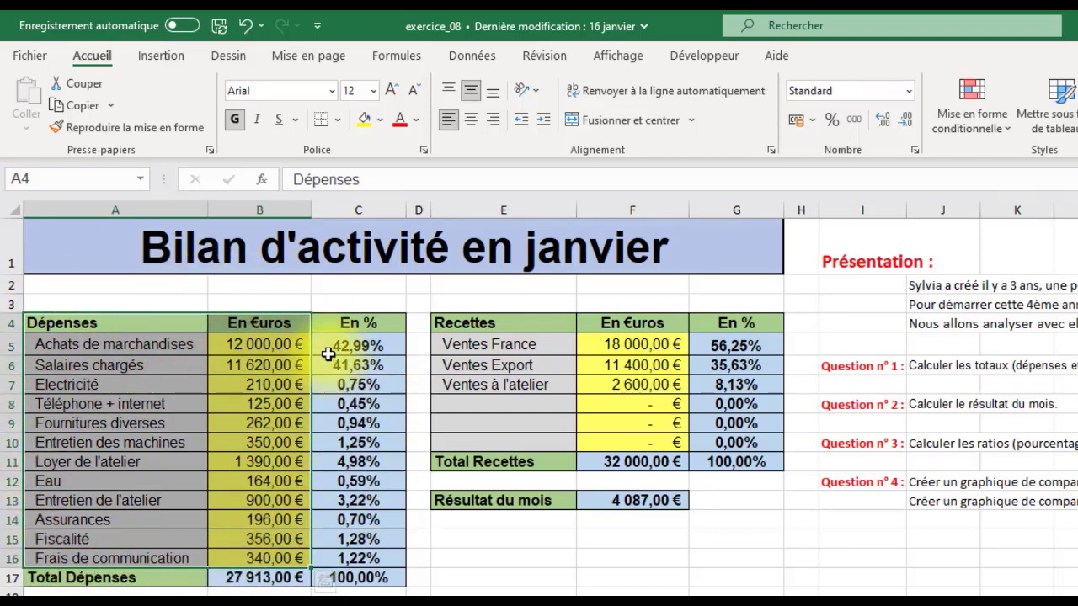
{"action": "left_click", "coordinate": [172, 54]}
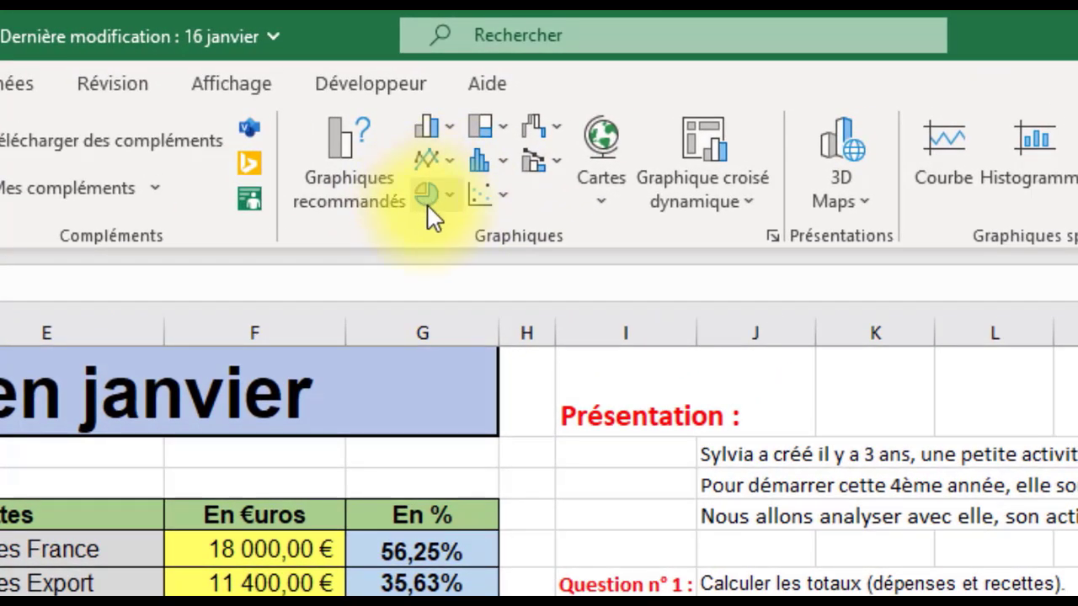
{"action": "left_click", "coordinate": [447, 194]}
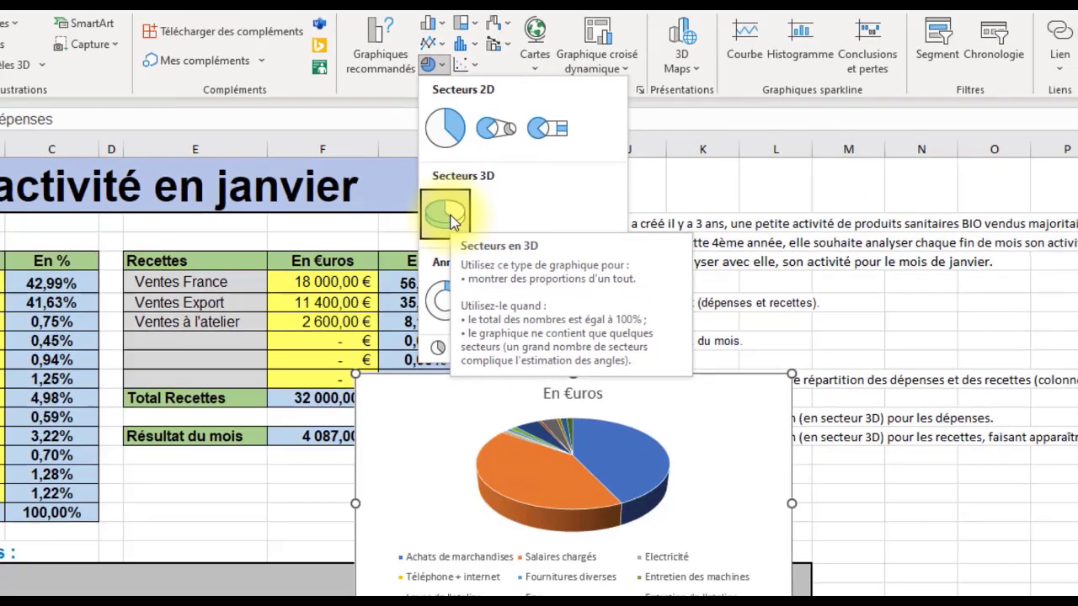
{"action": "left_click", "coordinate": [462, 438]}
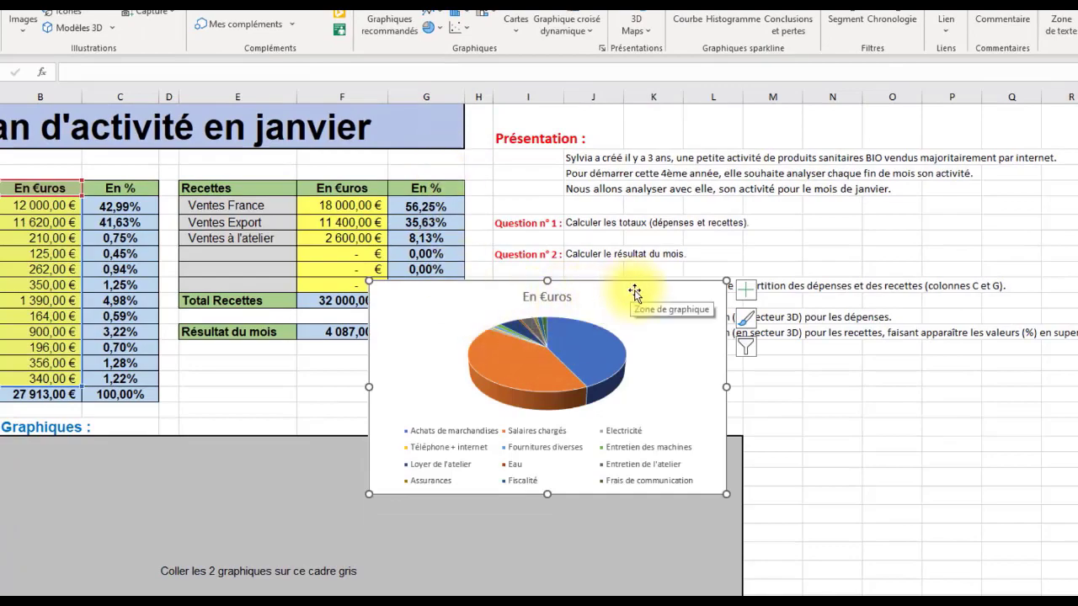
Step: Move the expenses chart into the left part of the grey frame under Graphiques and enlarge it to fill the frame's height
{"action": "left_click_drag", "start_coordinate": [547, 295], "coordinate": [258, 470]}
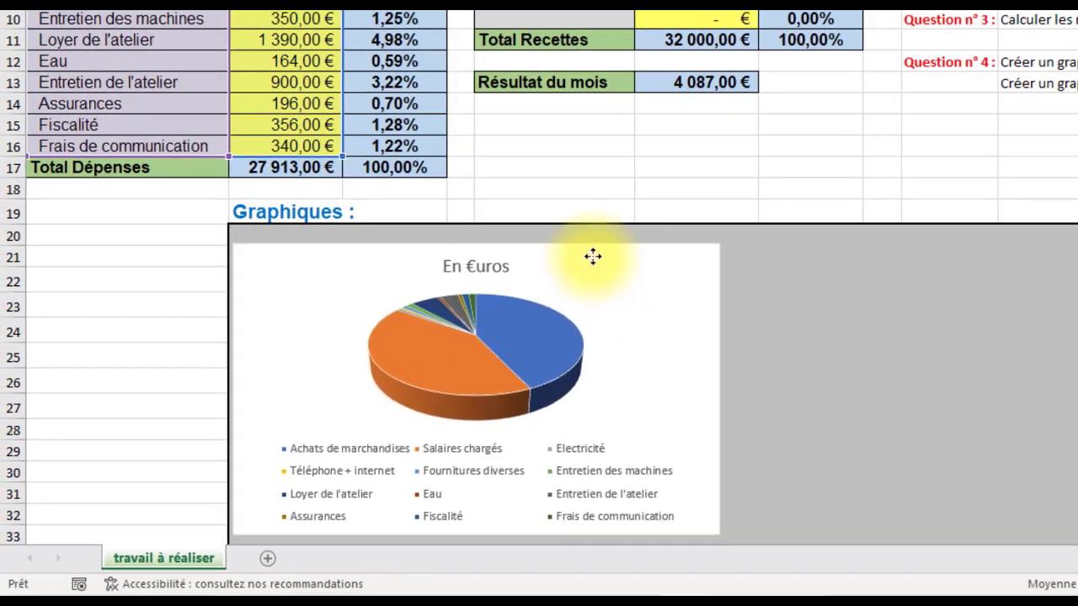
{"action": "left_click_drag", "start_coordinate": [593, 256], "coordinate": [594, 247]}
{"action": "scroll", "coordinate": [796, 277], "scroll_direction": "down", "scroll_amount": 3}
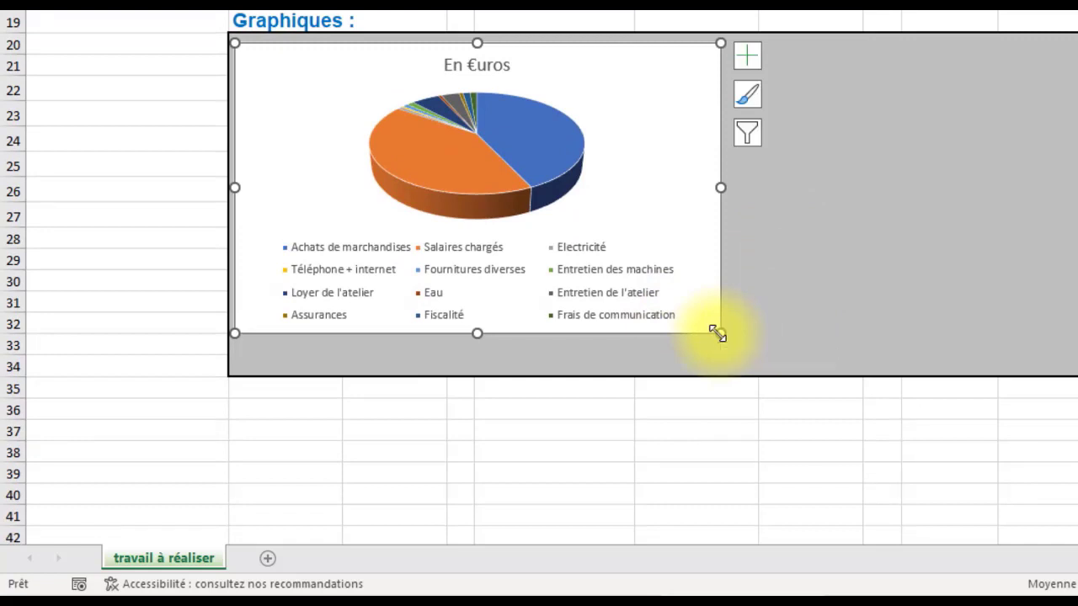
{"action": "left_click_drag", "start_coordinate": [718, 333], "coordinate": [724, 371]}
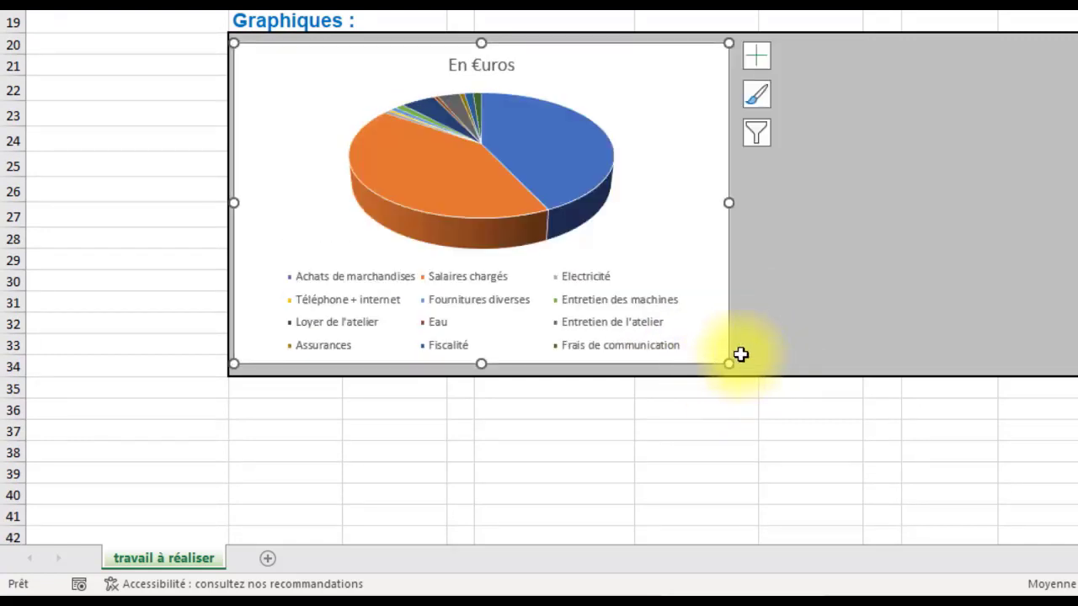
Step: Replace the expenses chart's title with Dépenses
{"action": "left_click", "coordinate": [482, 66]}
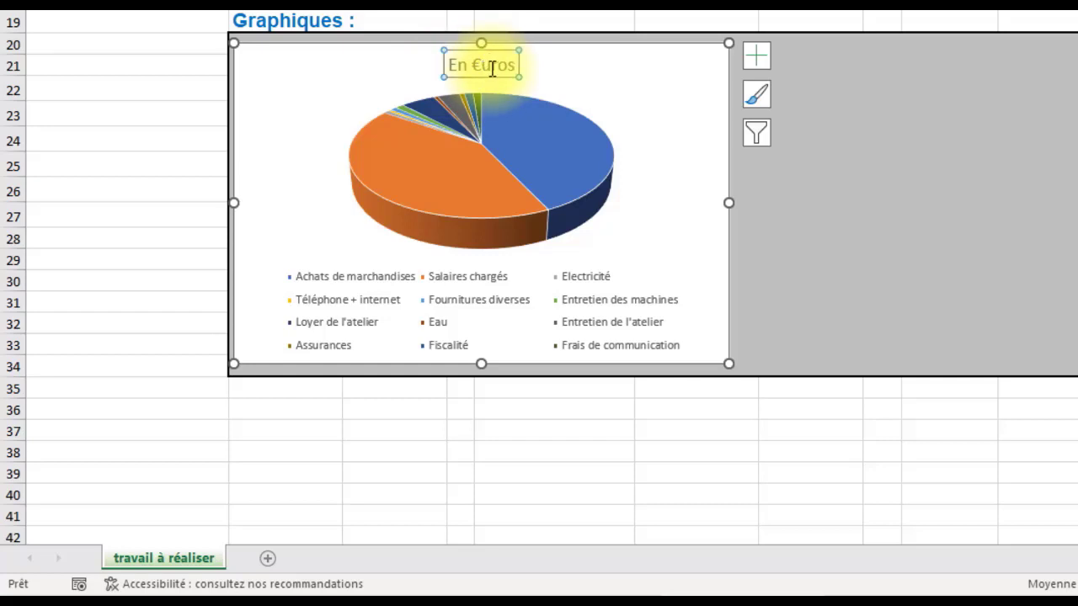
{"action": "left_click", "coordinate": [508, 66]}
{"action": "left_click_drag", "start_coordinate": [508, 66], "coordinate": [449, 64]}
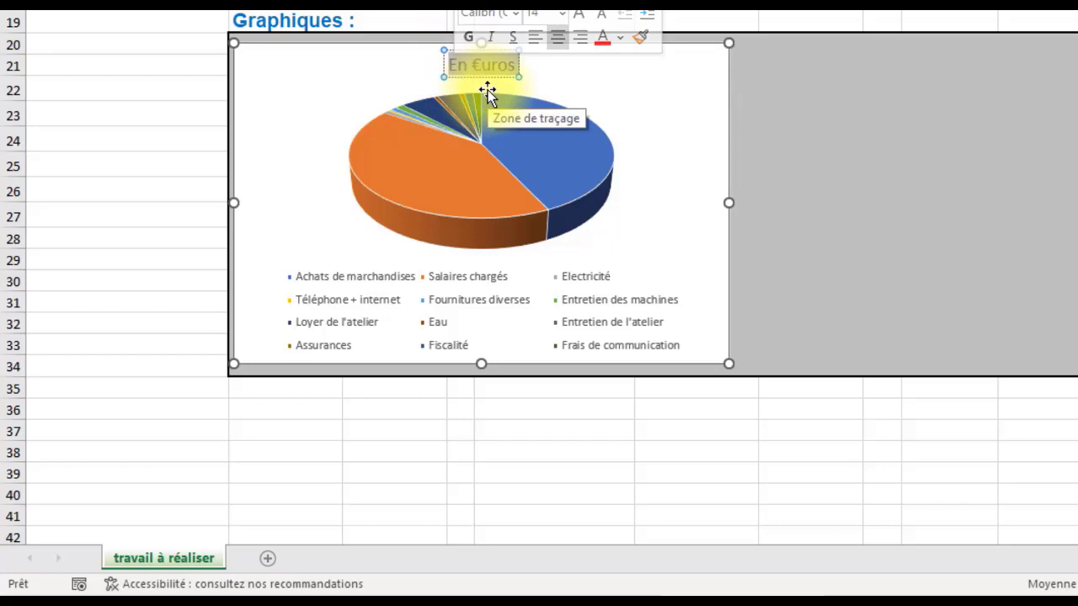
{"action": "type", "text": "D2P"}
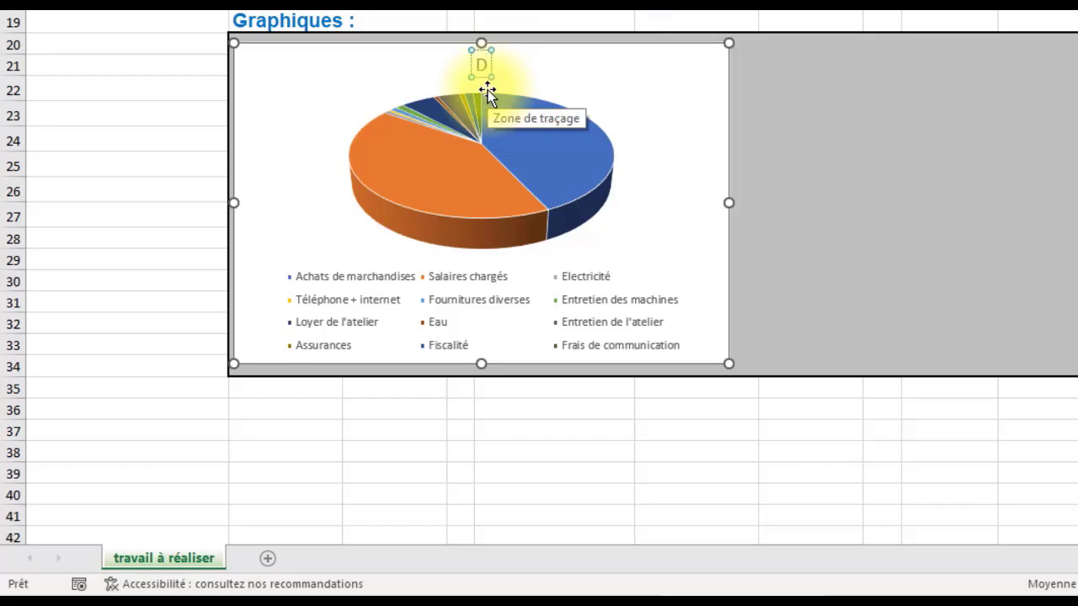
{"action": "key", "text": "Tab"}
{"action": "type", "text": "épenses"}
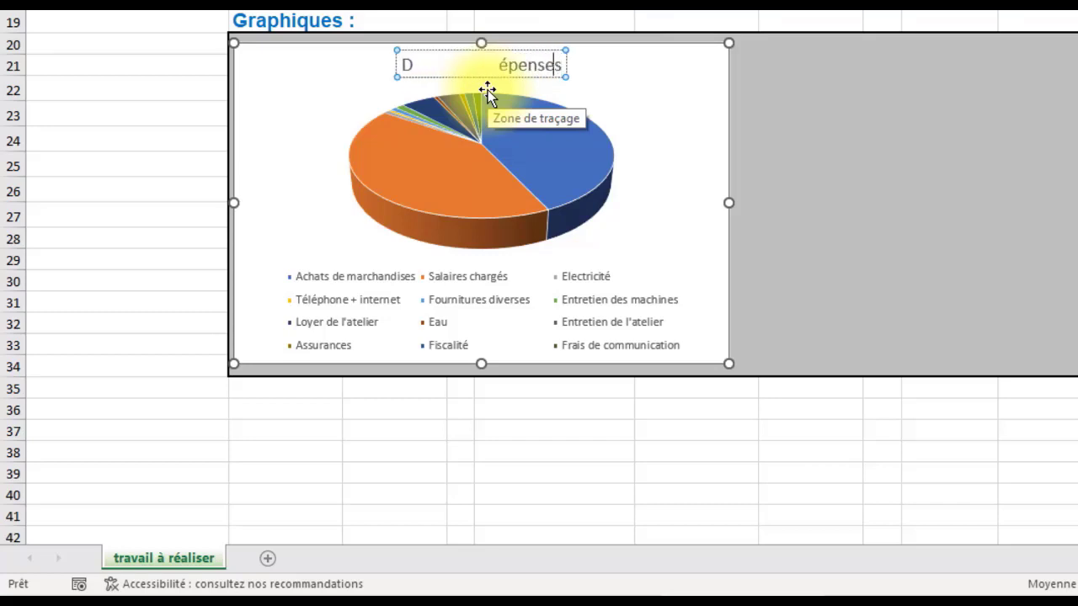
{"action": "key", "text": "BackSpace"}
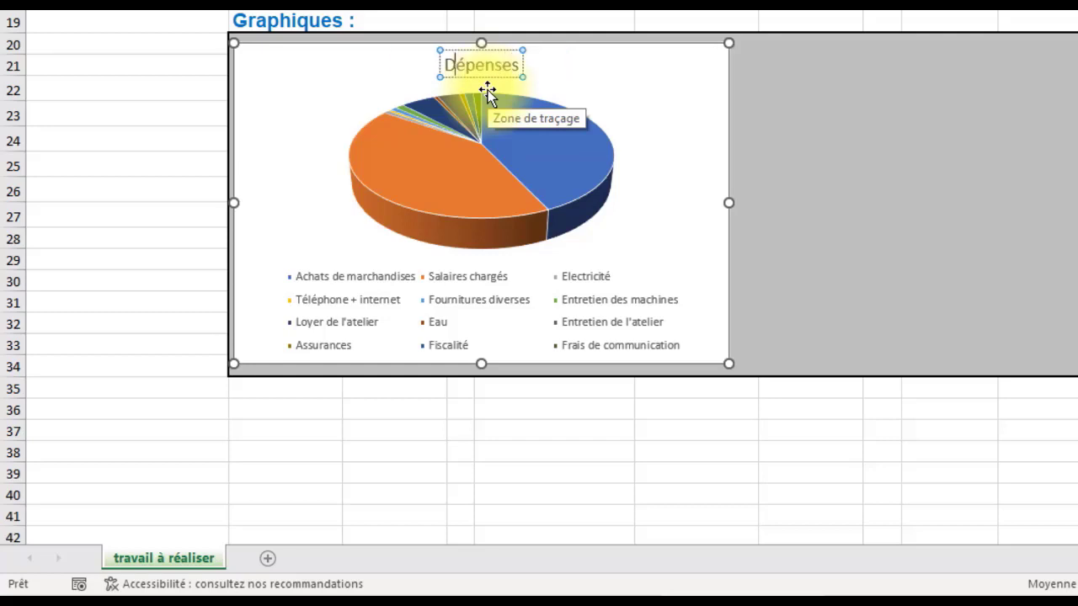
Step: Apply chart Style 9 to the Dépenses pie chart so that its slices carry percentage labels
{"action": "left_click", "coordinate": [688, 64]}
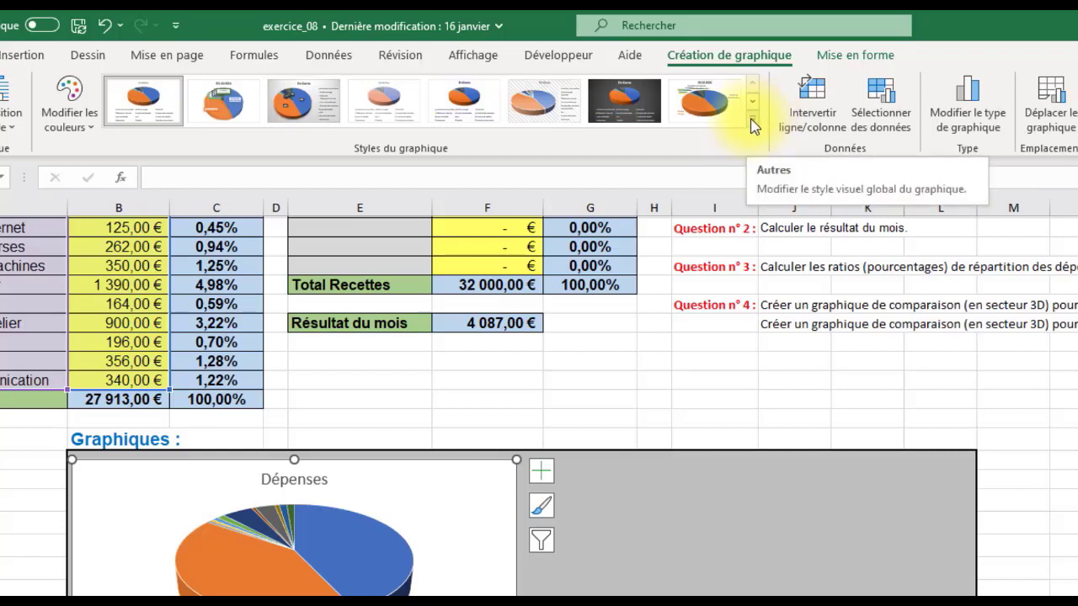
{"action": "left_click", "coordinate": [753, 123]}
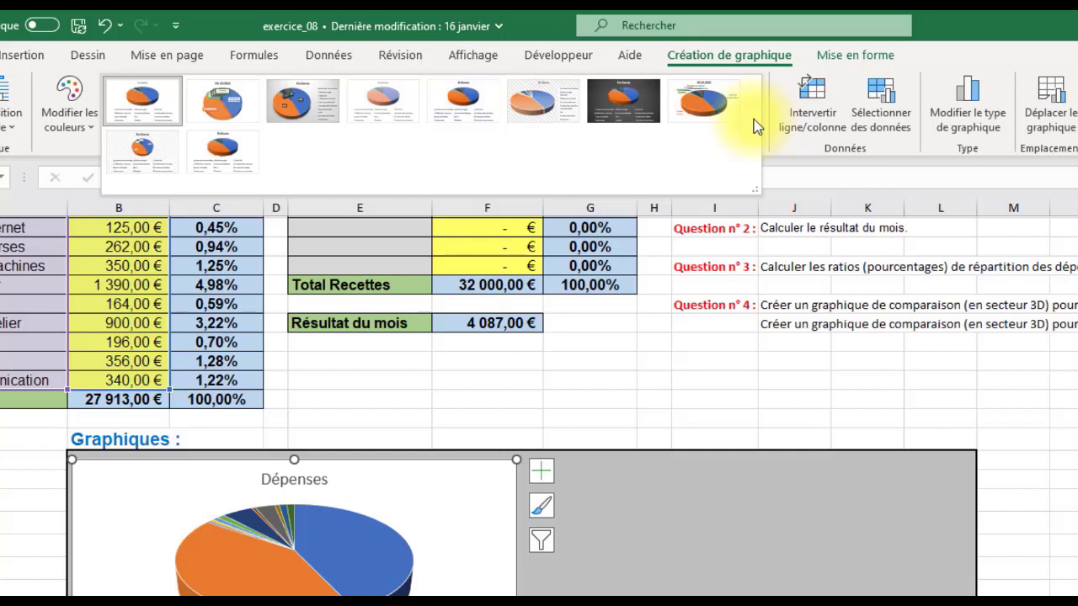
{"action": "left_click", "coordinate": [134, 155]}
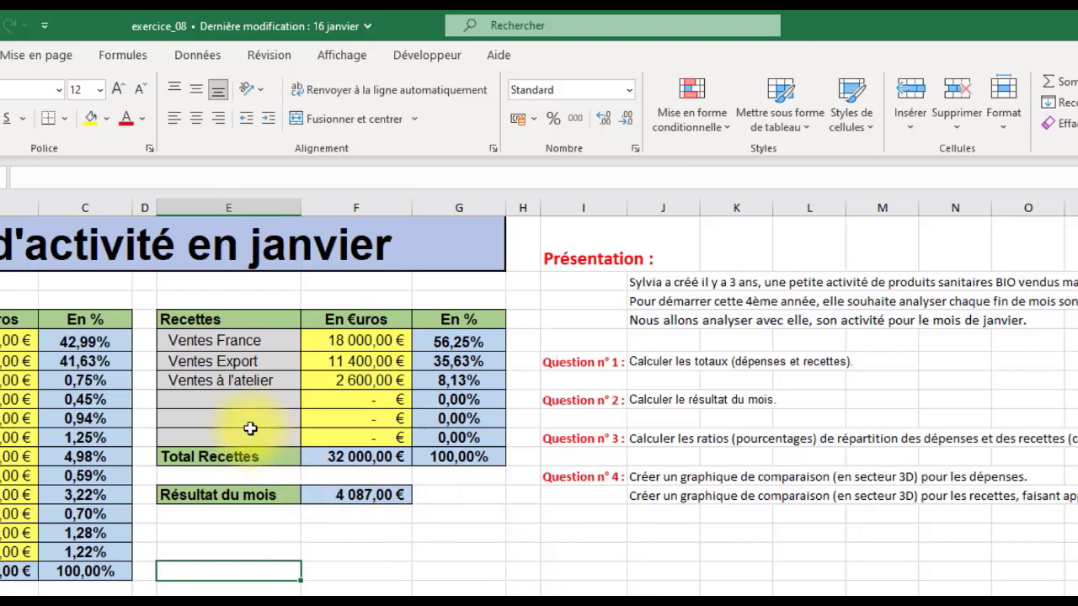
Step: Insert a 3D pie chart of the receipts from the labels and euro amounts in E4:F7
{"action": "left_click", "coordinate": [234, 318]}
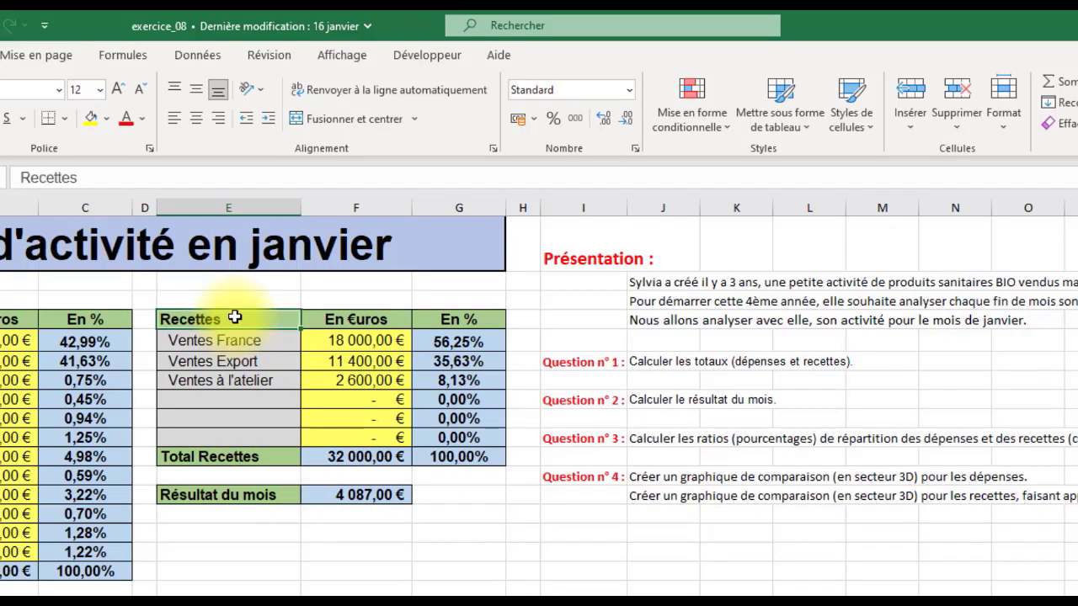
{"action": "left_click_drag", "start_coordinate": [234, 318], "coordinate": [384, 384]}
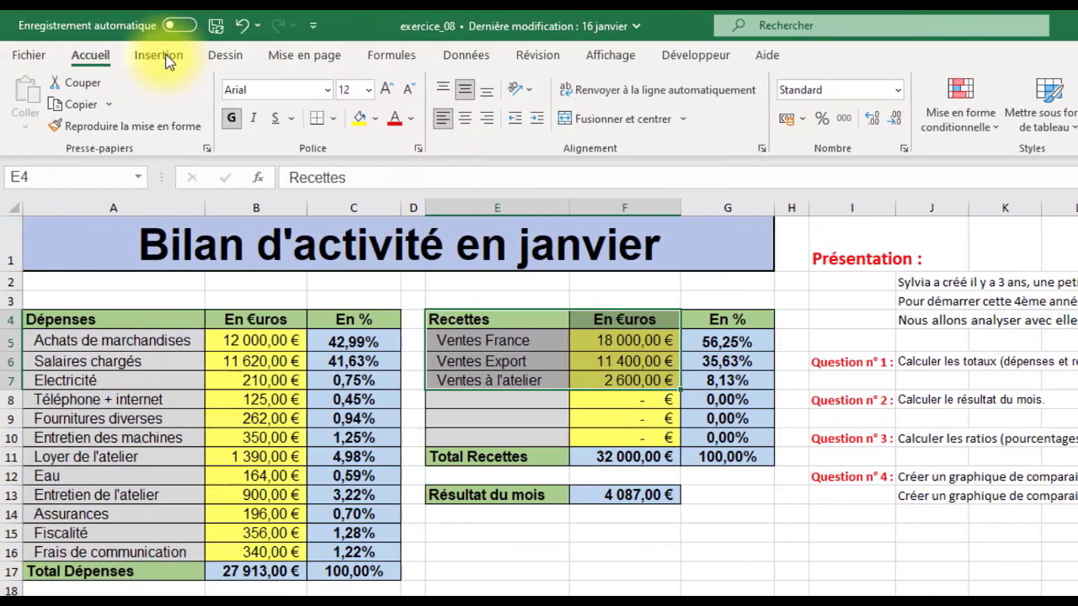
{"action": "left_click", "coordinate": [14, 56]}
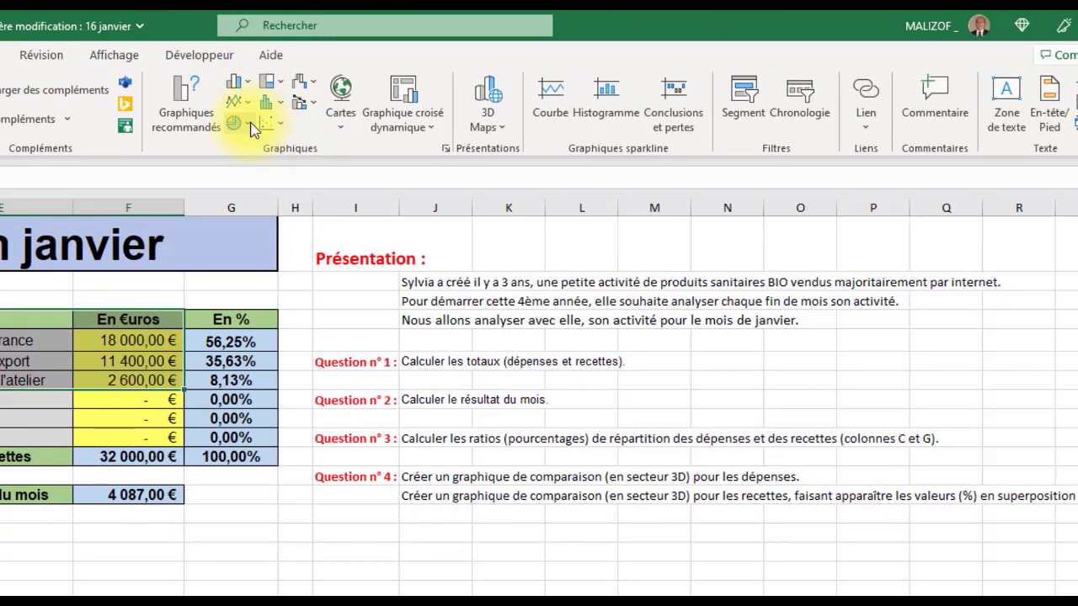
{"action": "left_click", "coordinate": [249, 125]}
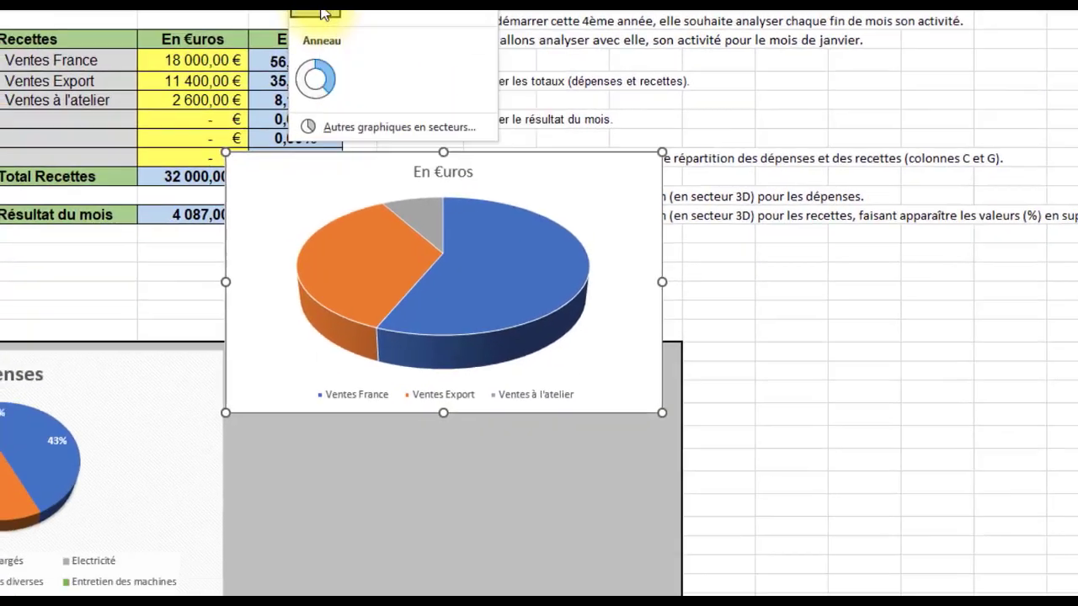
{"action": "left_click", "coordinate": [257, 289]}
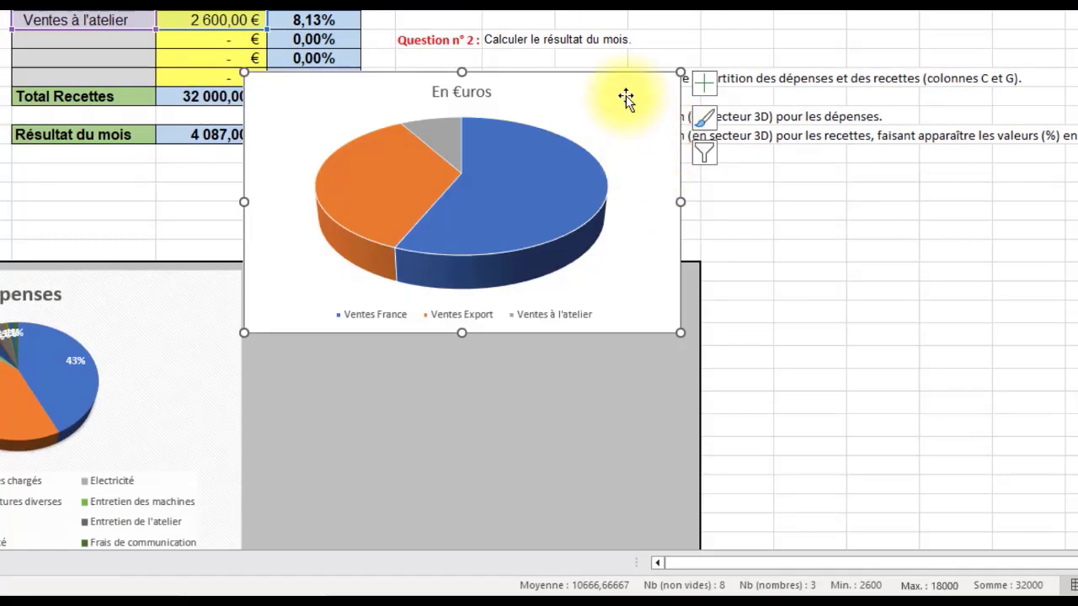
Step: Move the receipts chart into the grey frame beside the Dépenses chart and stretch it to the frame's height
{"action": "left_click_drag", "start_coordinate": [625, 108], "coordinate": [634, 294]}
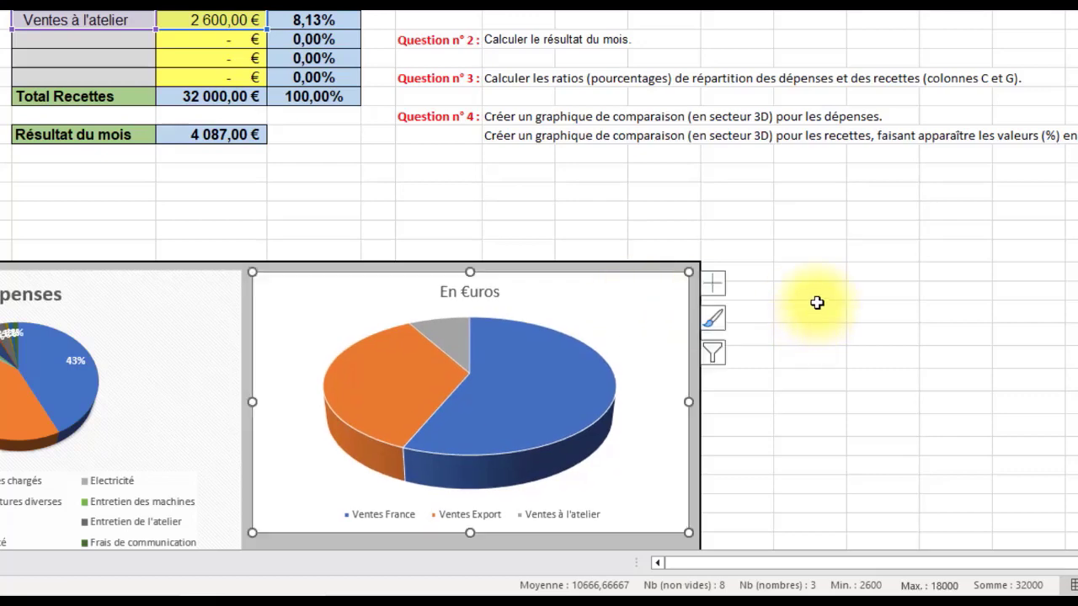
{"action": "scroll", "coordinate": [813, 299], "scroll_direction": "down", "scroll_amount": 5}
{"action": "left_click_drag", "start_coordinate": [464, 253], "coordinate": [486, 271]}
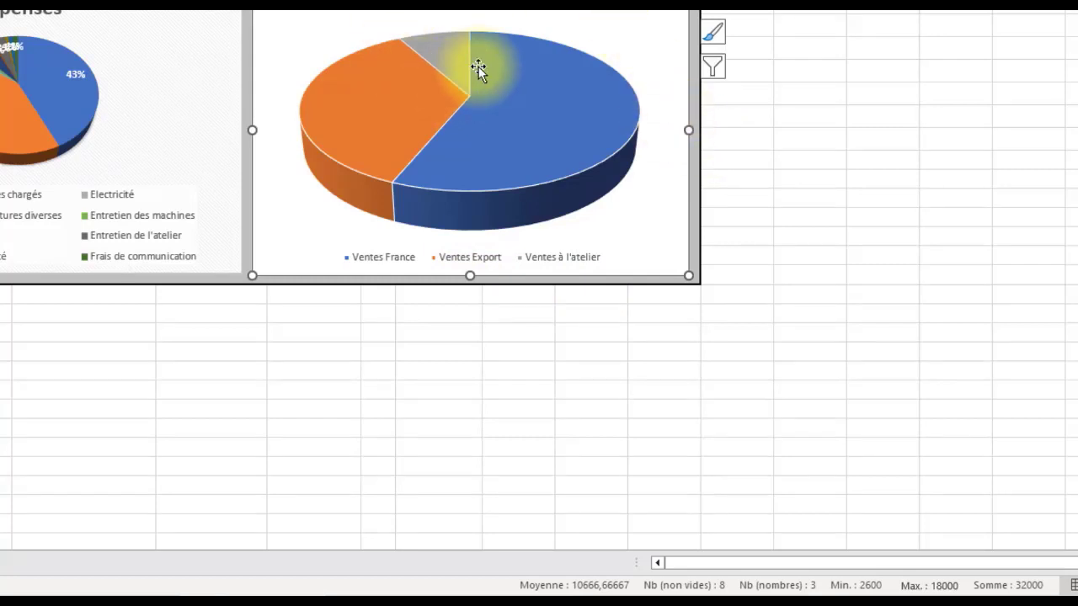
Step: Replace the receipts chart's title with Recettes
{"action": "scroll", "coordinate": [477, 66], "scroll_direction": "up", "scroll_amount": 1}
{"action": "scroll", "coordinate": [475, 79], "scroll_direction": "up", "scroll_amount": 1}
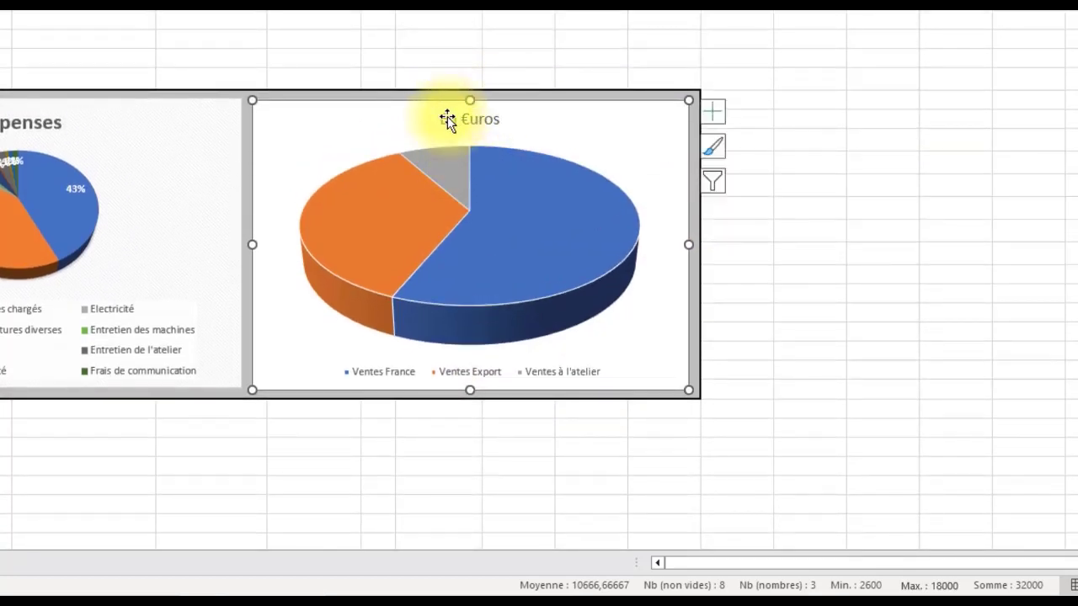
{"action": "left_click", "coordinate": [473, 120]}
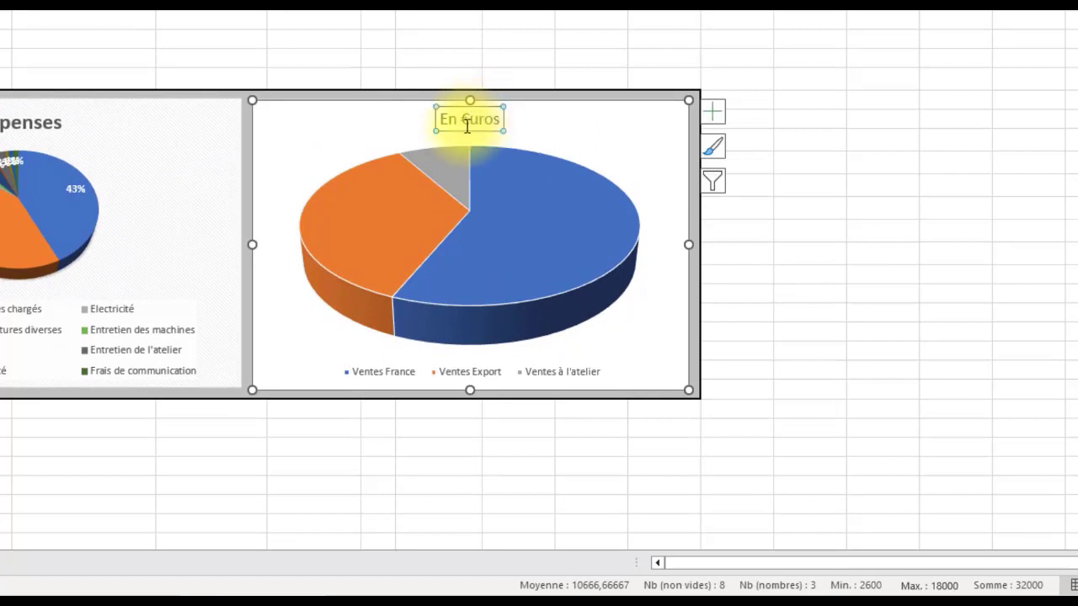
{"action": "left_click", "coordinate": [488, 118]}
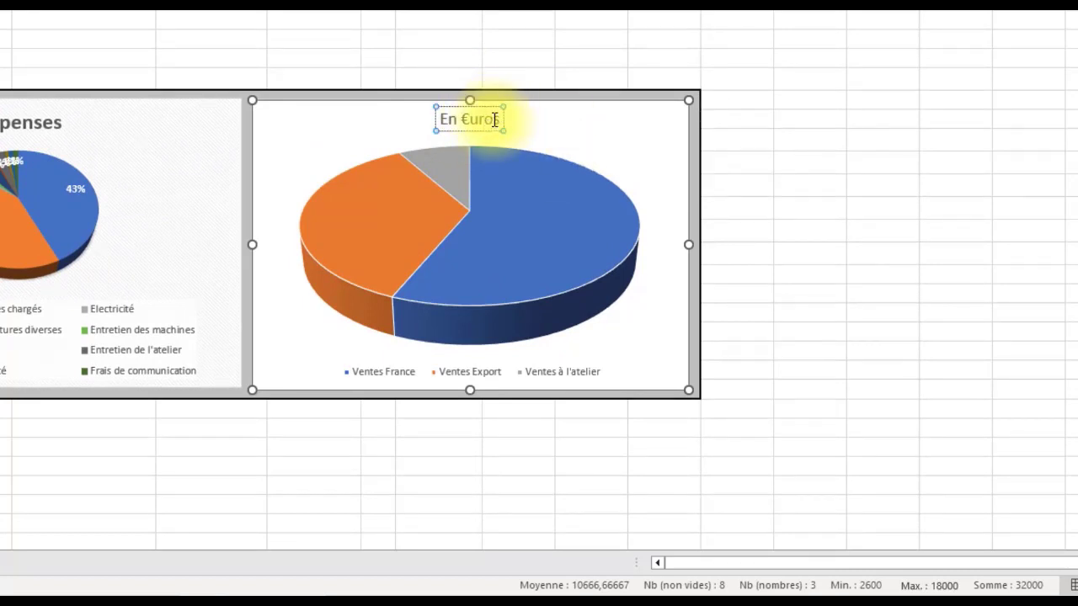
{"action": "left_click_drag", "start_coordinate": [500, 119], "coordinate": [441, 119]}
{"action": "type", "text": "Recettes"}
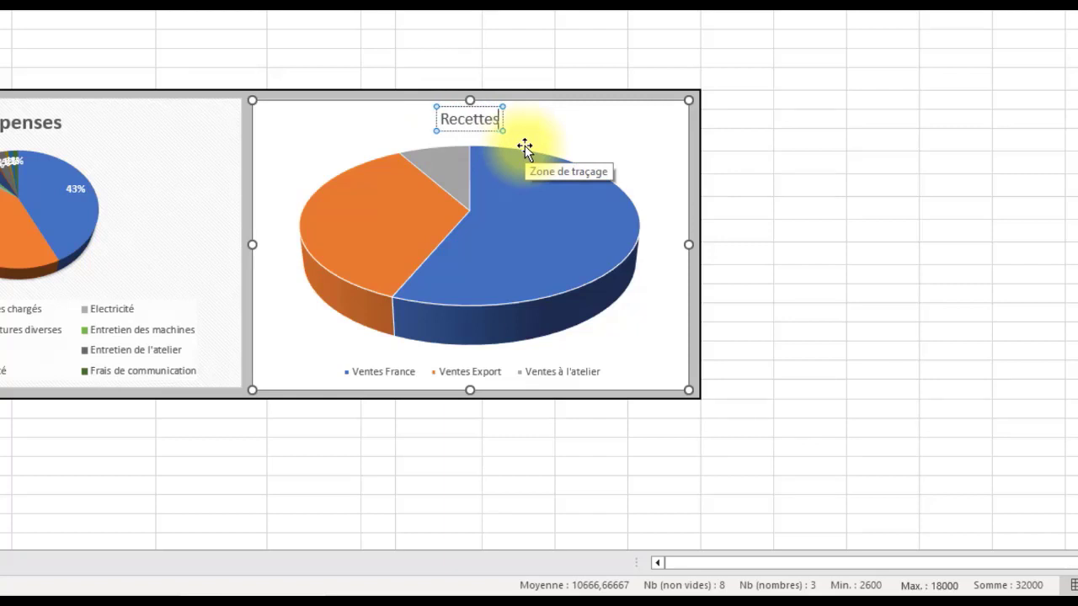
Step: Apply chart Style 9 to the Recettes pie chart to show percentages on its slices, and deselect the chart
{"action": "left_click", "coordinate": [642, 121]}
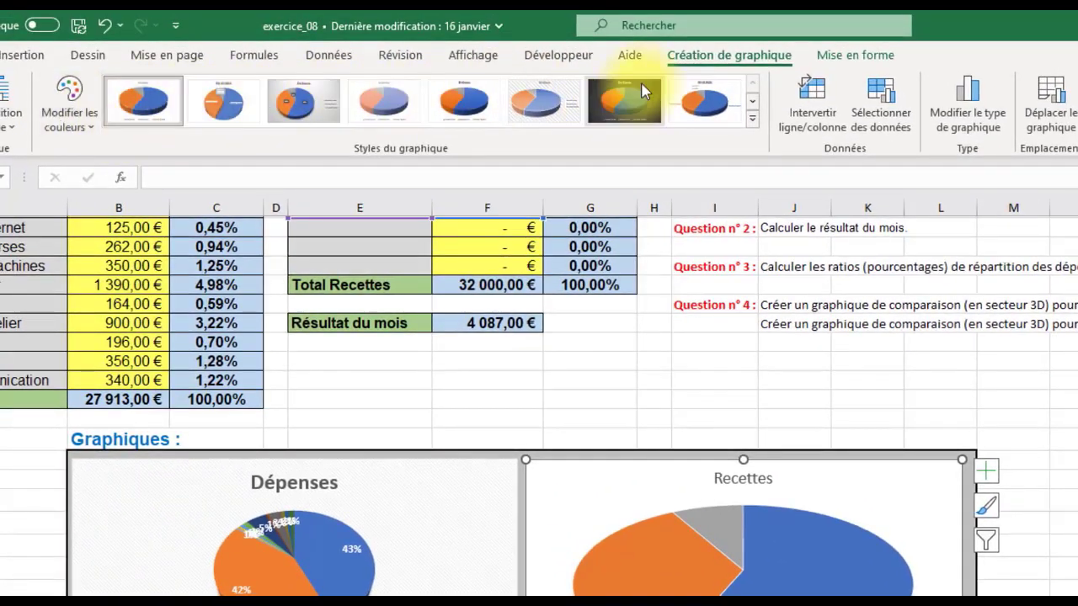
{"action": "left_click", "coordinate": [749, 119]}
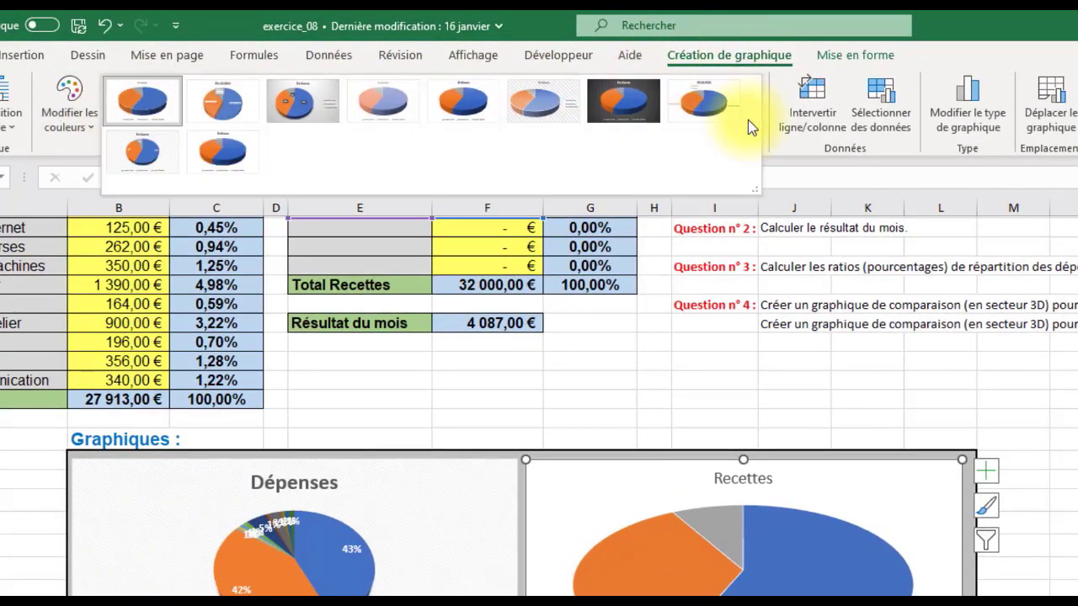
{"action": "left_click", "coordinate": [149, 153]}
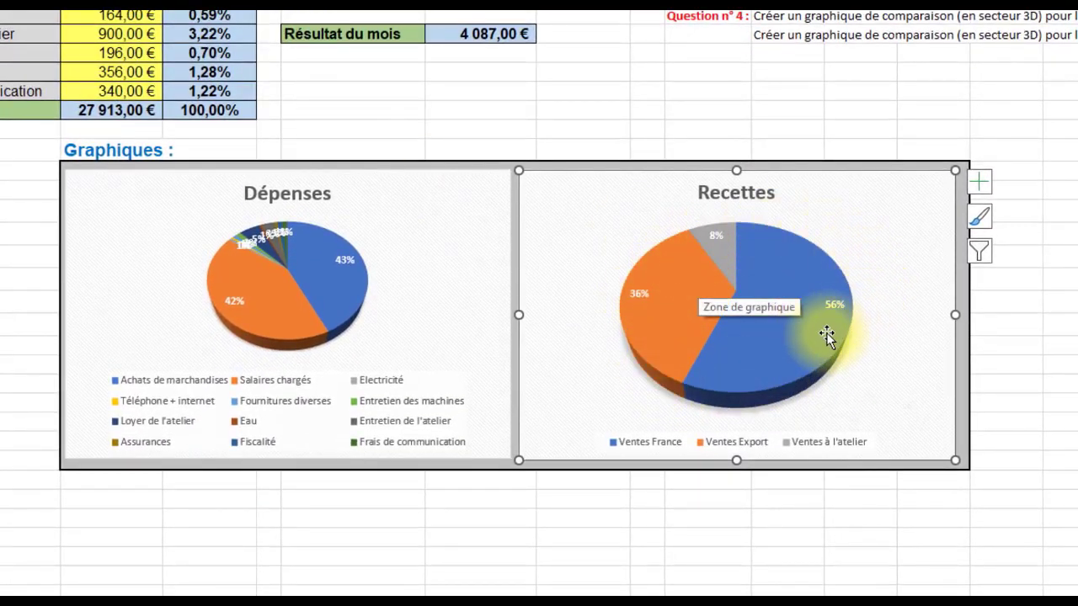
{"action": "left_click", "coordinate": [1052, 175]}
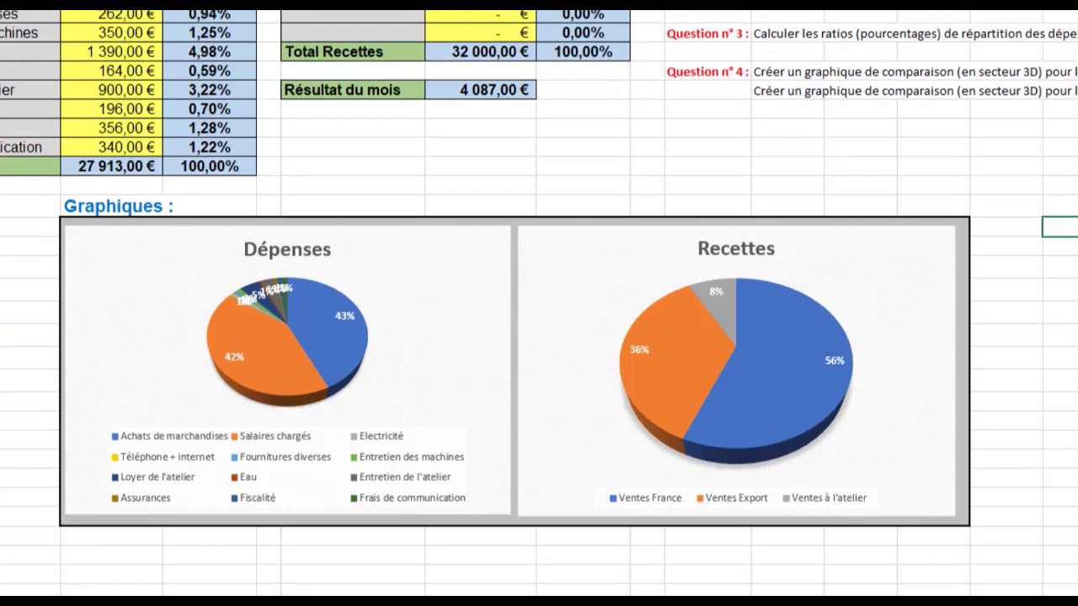